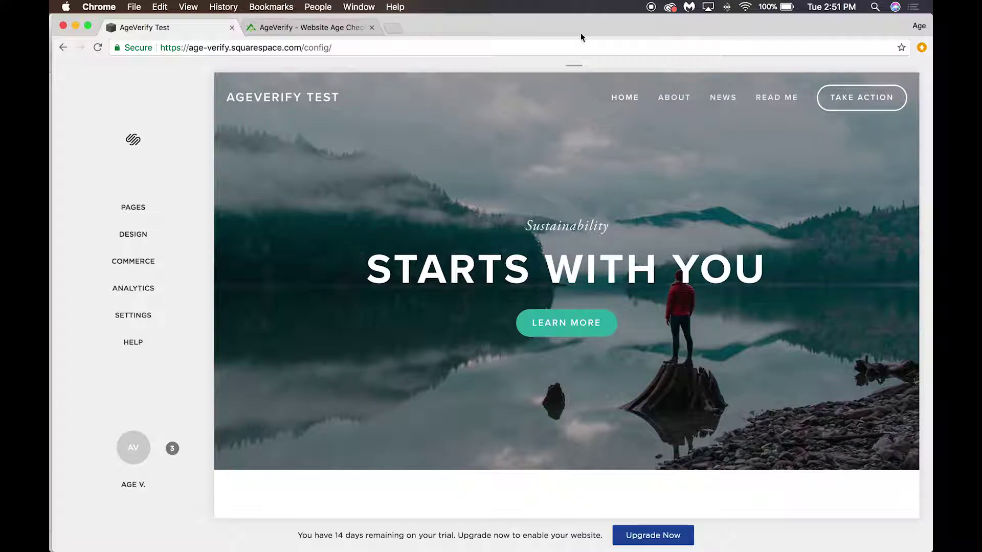
Check the AgeVerify site, then open Settings > Website > Advanced > Code Injection in Squarespace.
left_click(321, 27)
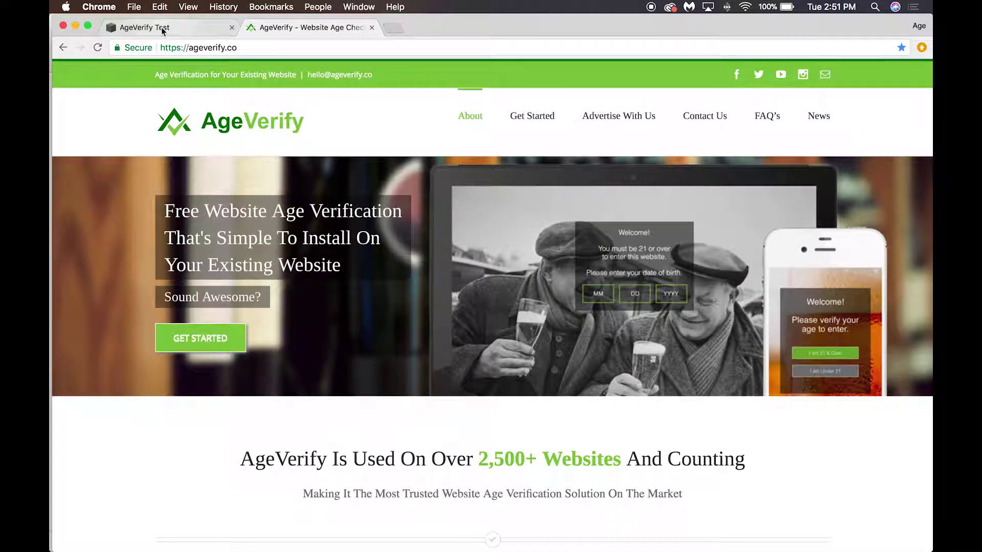
left_click(161, 28)
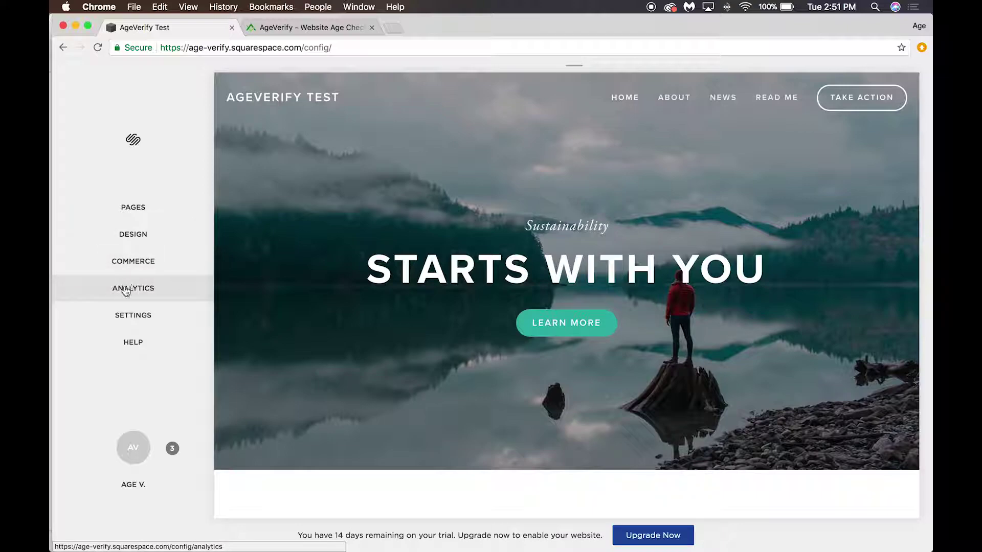
left_click(148, 319)
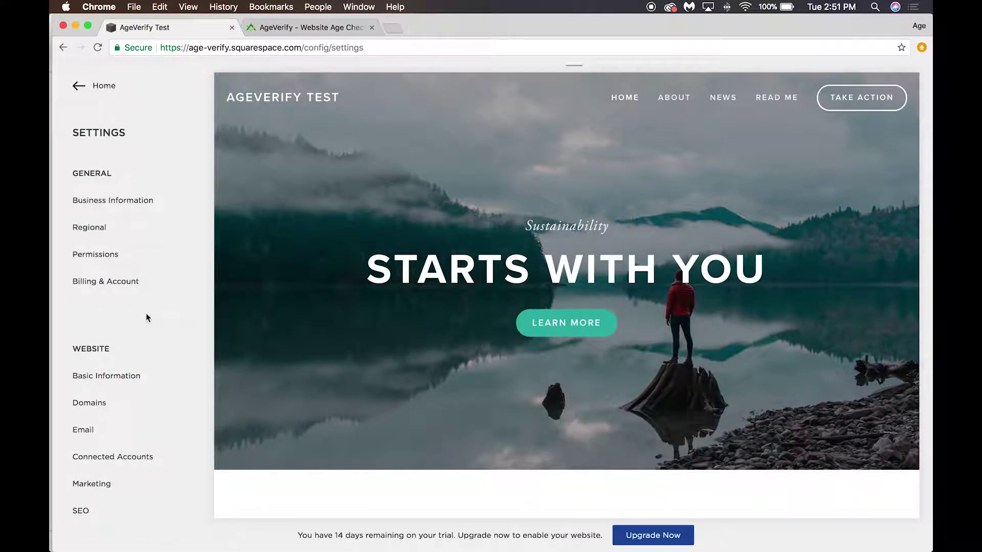
scroll(136, 317, "down", 5)
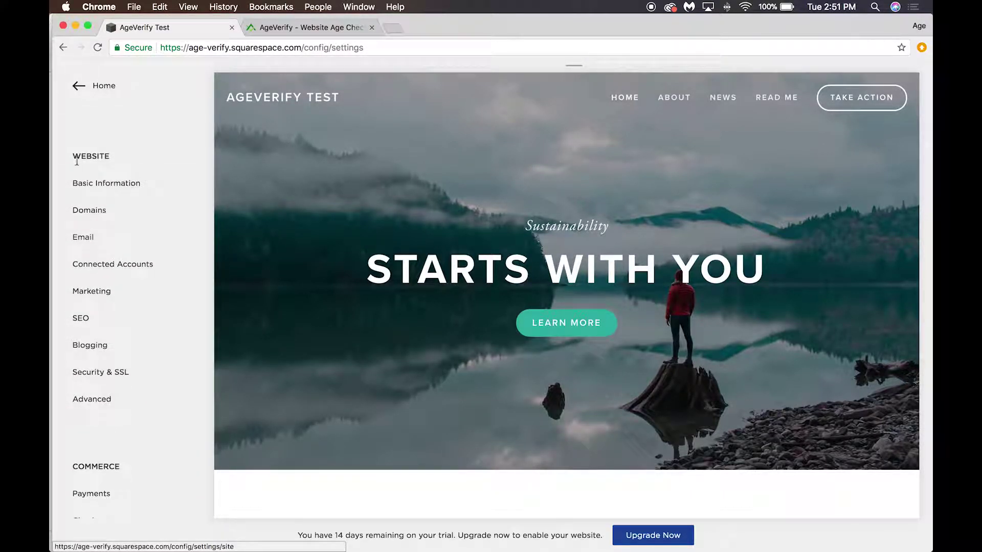
left_click(93, 400)
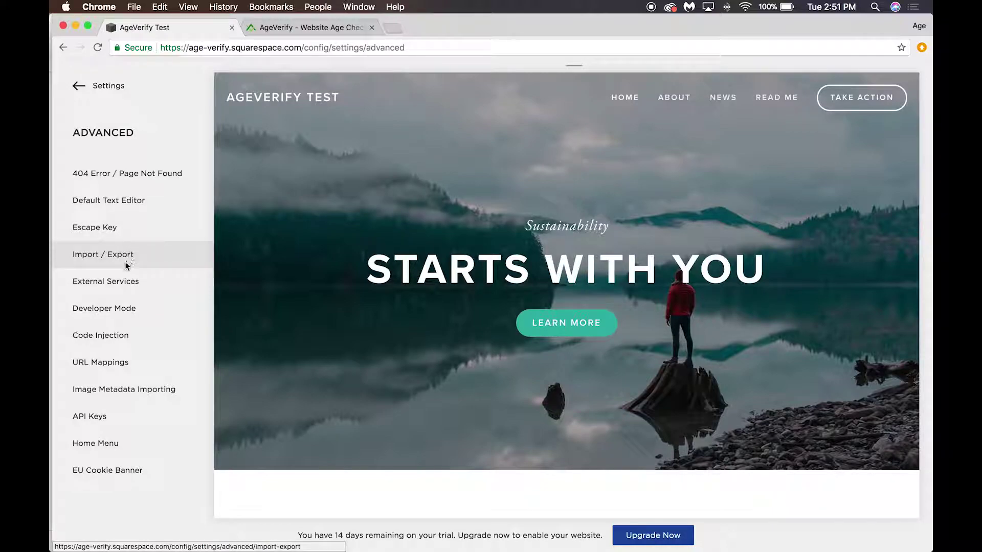
left_click(94, 333)
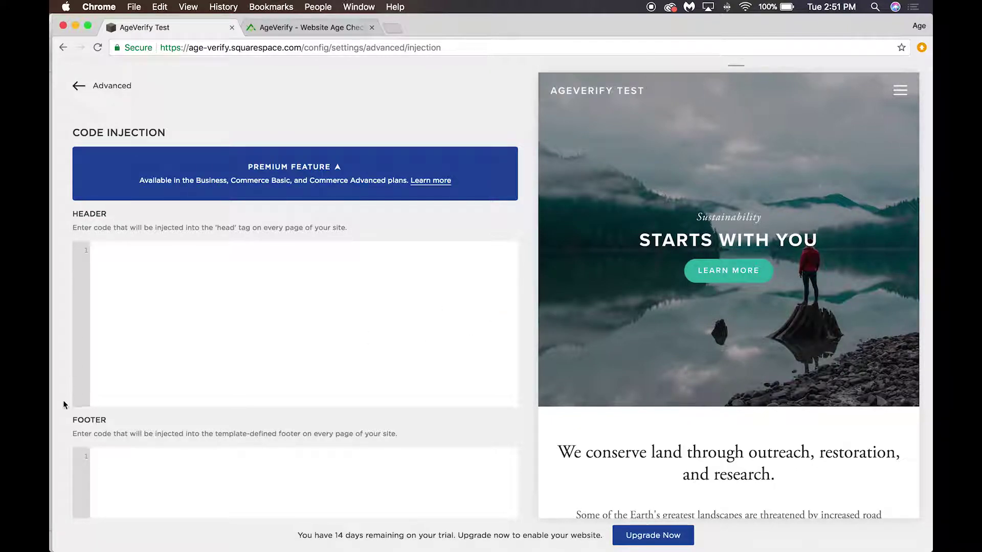
scroll(65, 412, "down", 3)
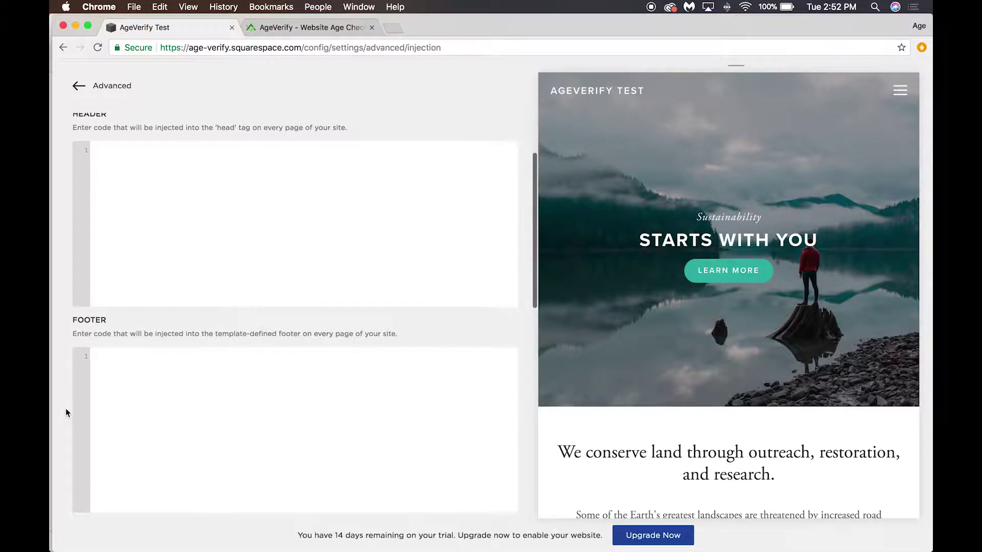
scroll(65, 409, "down", 5)
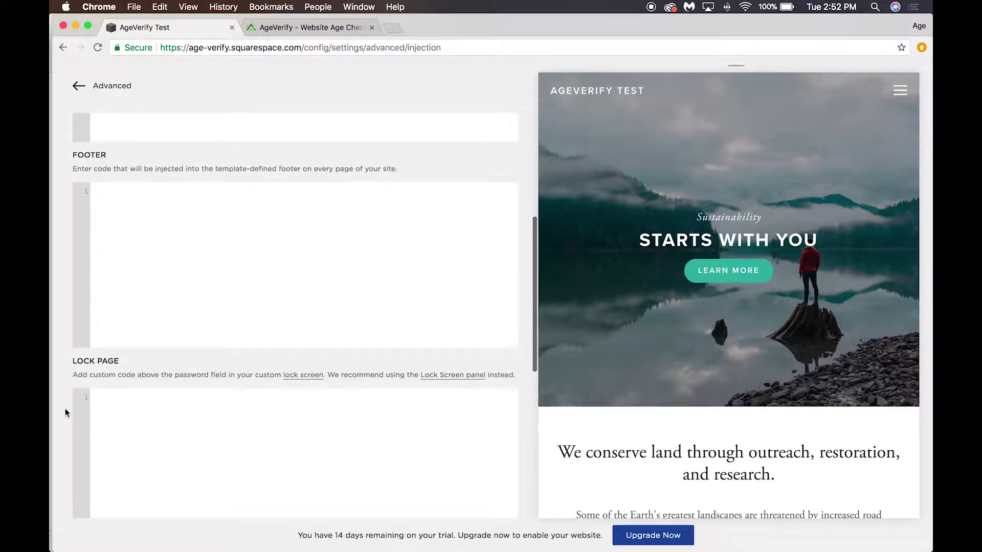
scroll(66, 409, "down", 8)
scroll(65, 409, "up", 15)
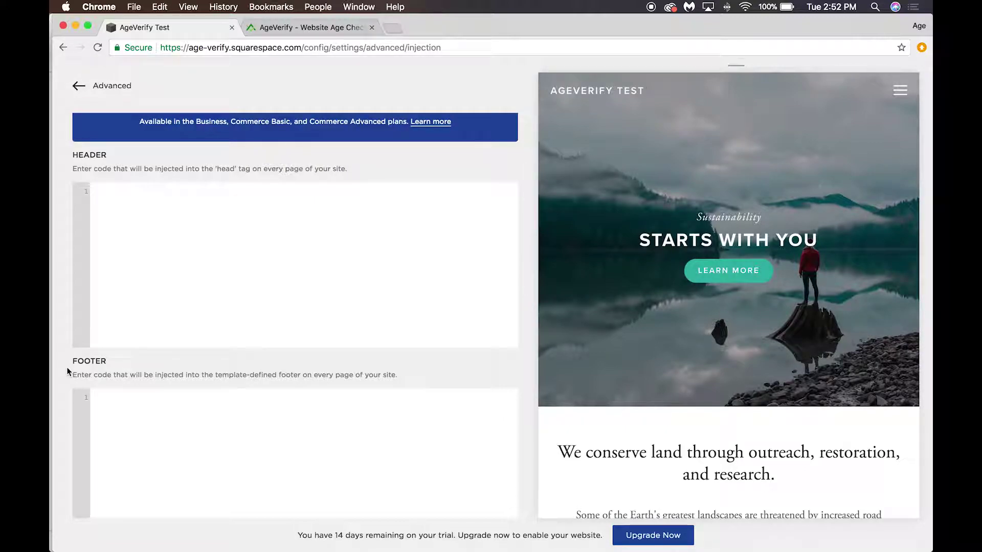
Open AgeVerify's Get Started page and scroll to the free template cards.
left_click(305, 30)
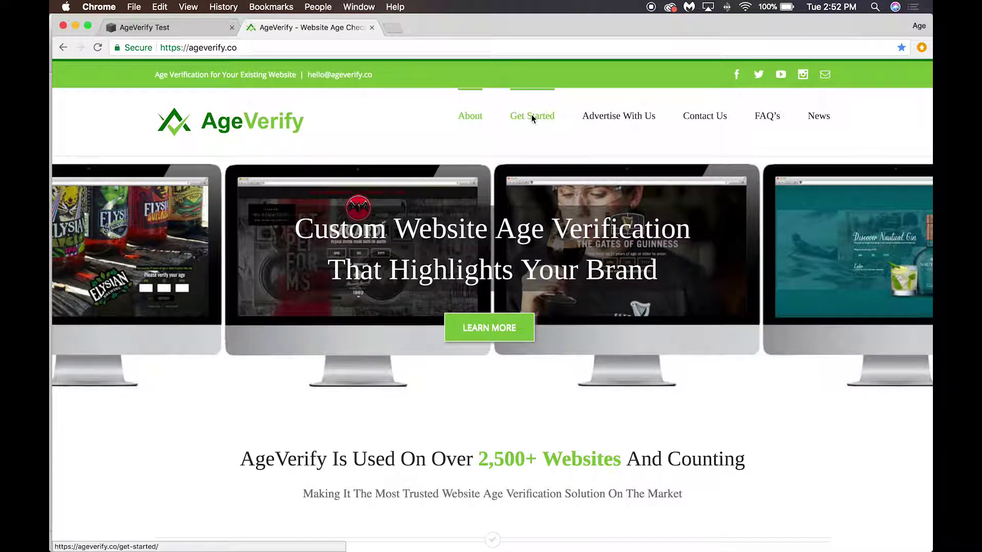
left_click(532, 118)
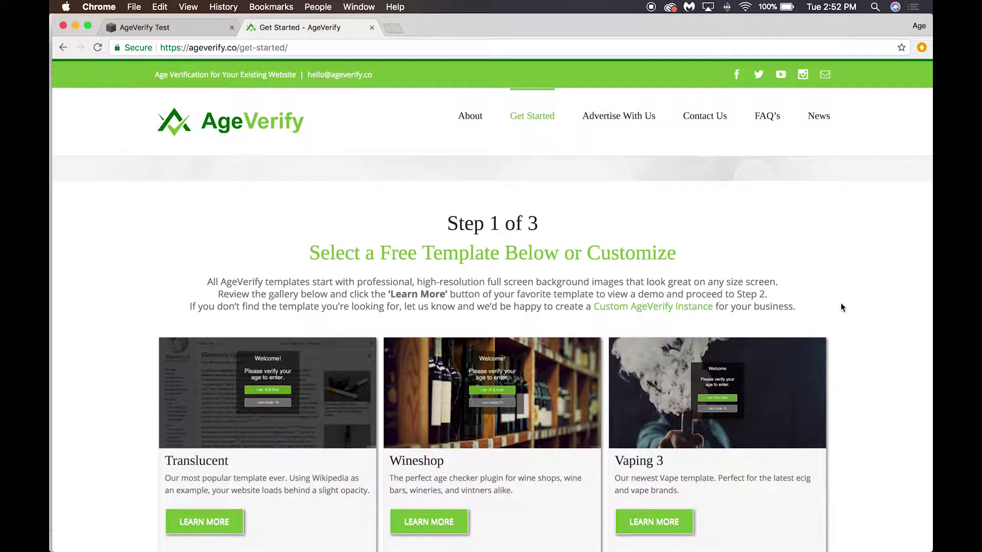
scroll(841, 307, "down", 3)
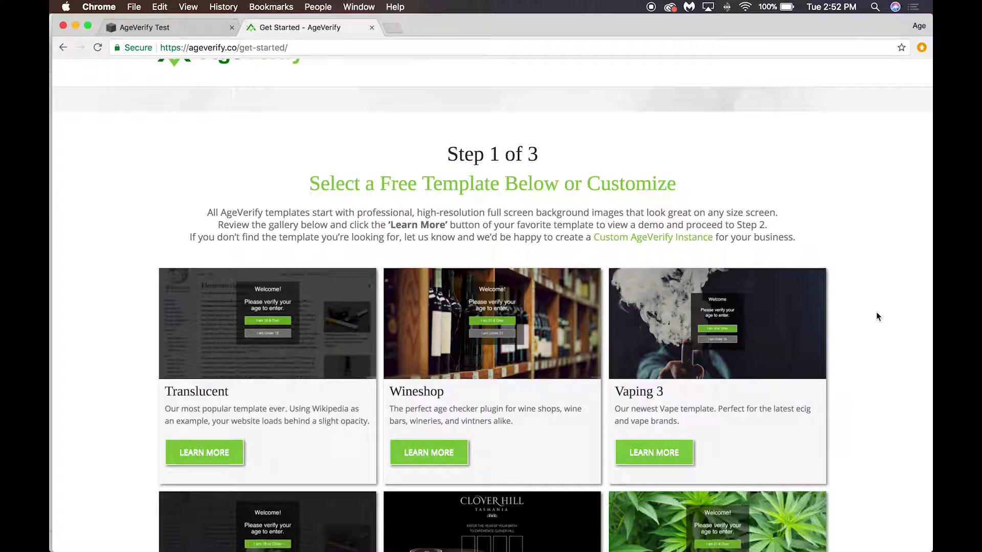
scroll(877, 316, "down", 3)
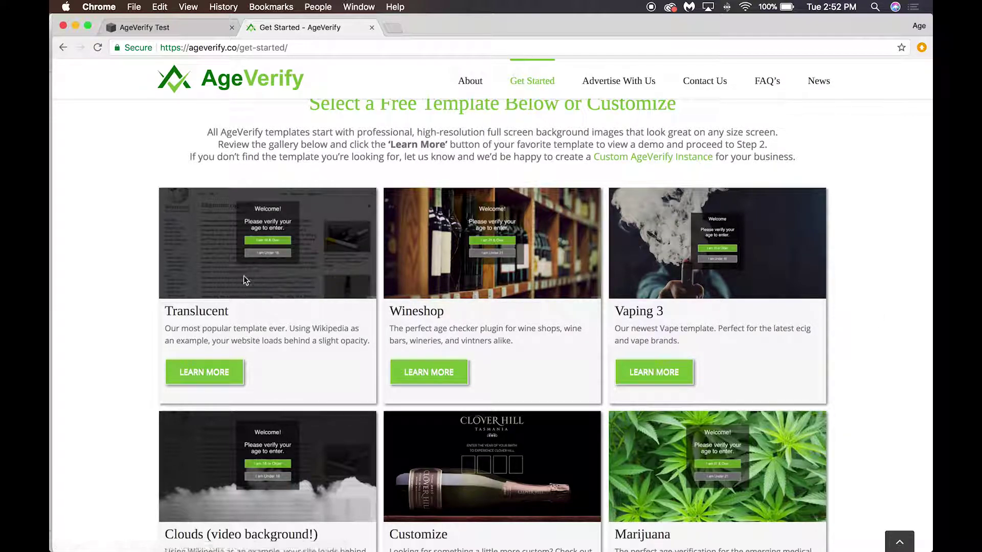
Open the Translucent template details and scroll to its Basic, Pro and Custom plans.
left_click(221, 381)
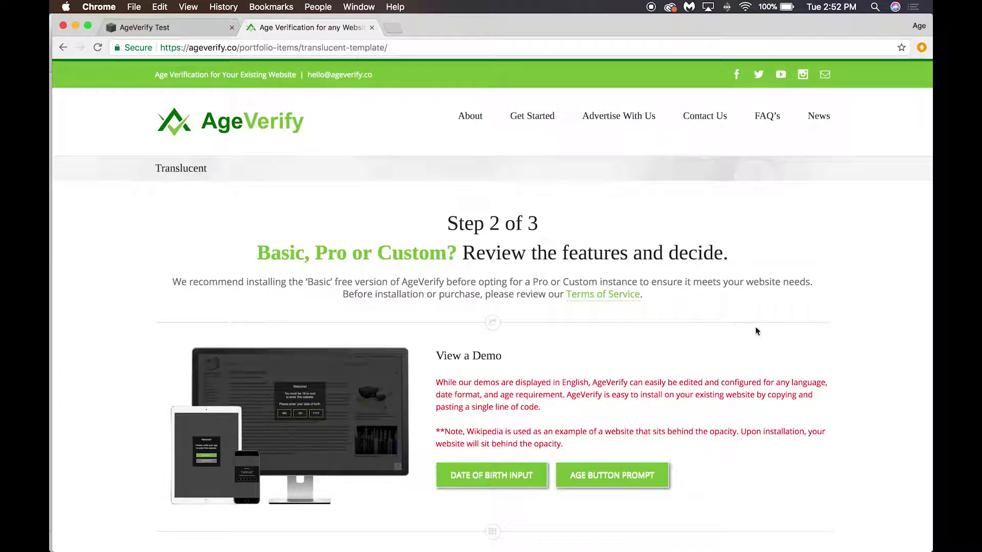
scroll(758, 357, "down", 1)
scroll(756, 356, "down", 3)
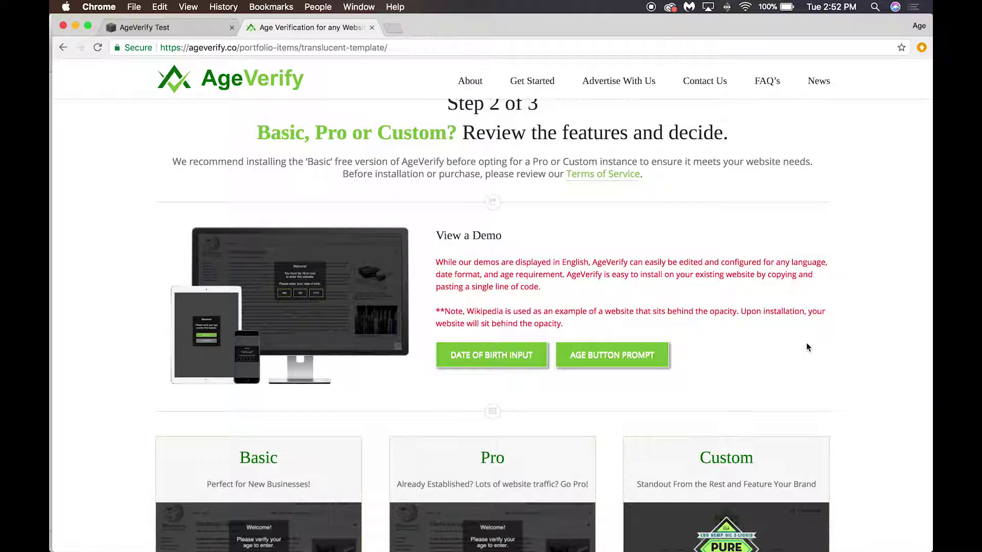
scroll(806, 347, "down", 5)
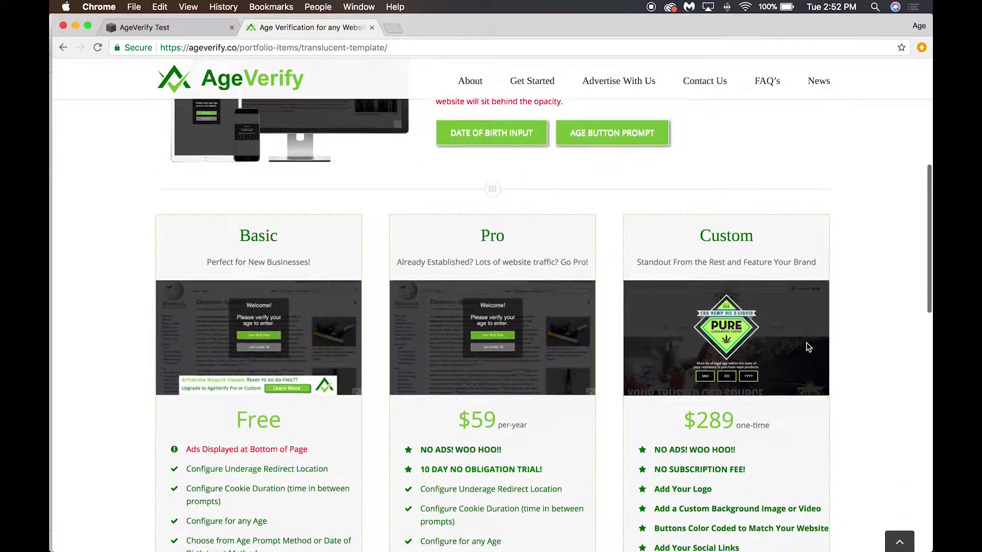
scroll(807, 348, "down", 1)
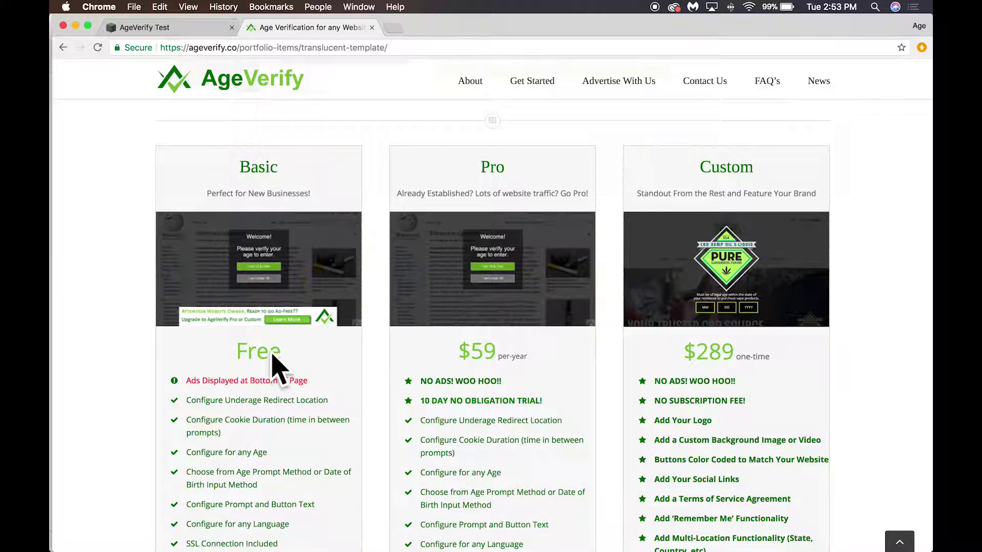
scroll(240, 348, "down", 3)
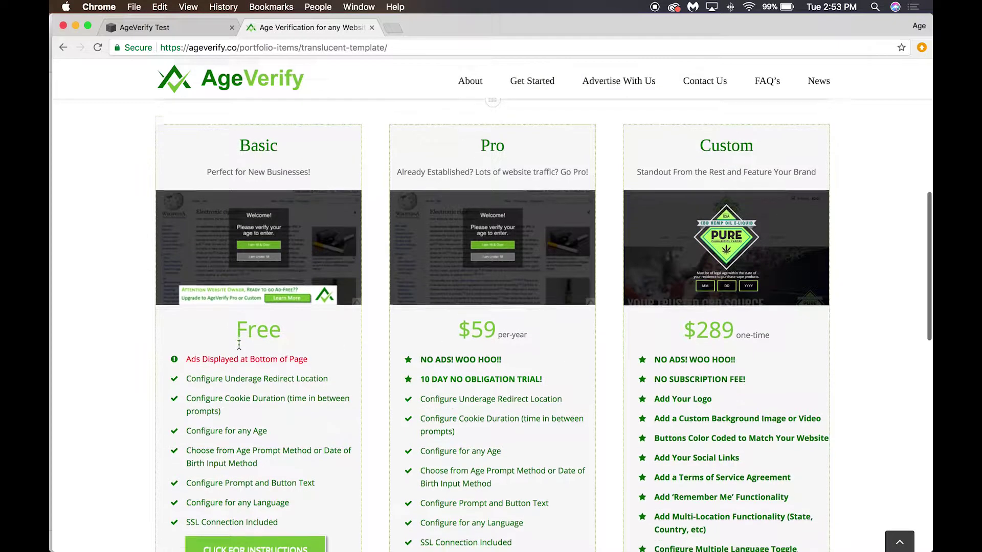
scroll(239, 349, "down", 1)
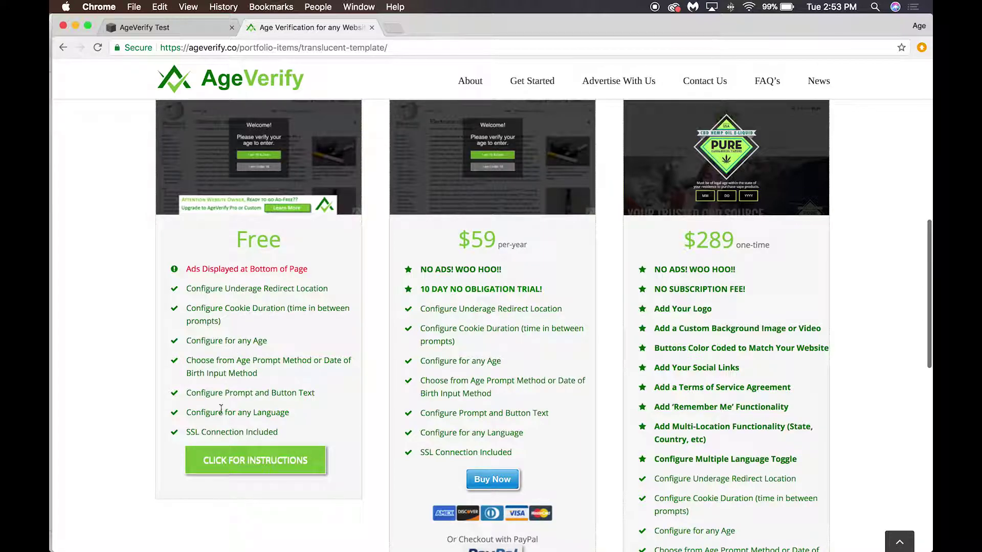
Open the free Basic plan's installation instructions and scroll to the script configurator.
left_click(248, 463)
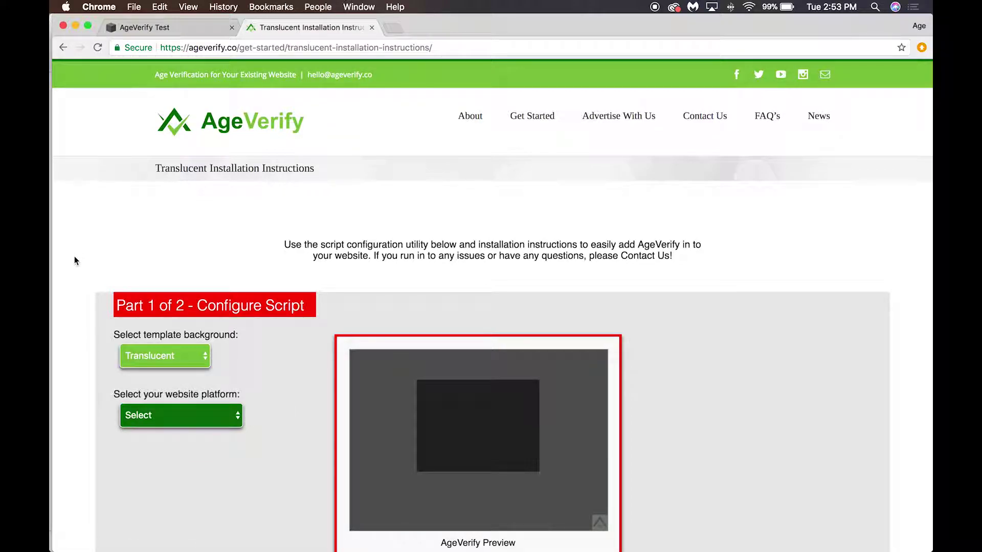
scroll(74, 262, "down", 1)
scroll(74, 261, "down", 1)
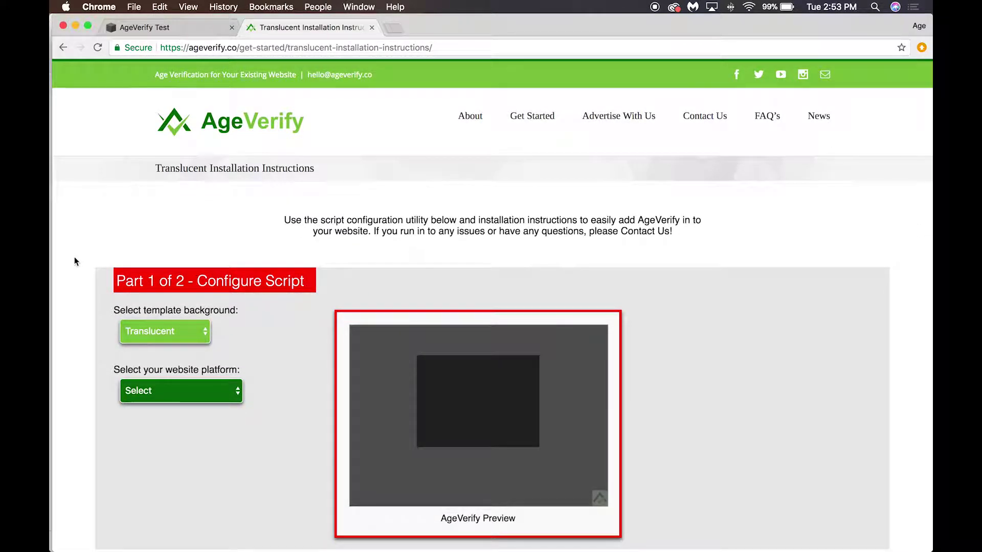
scroll(88, 330, "down", 4)
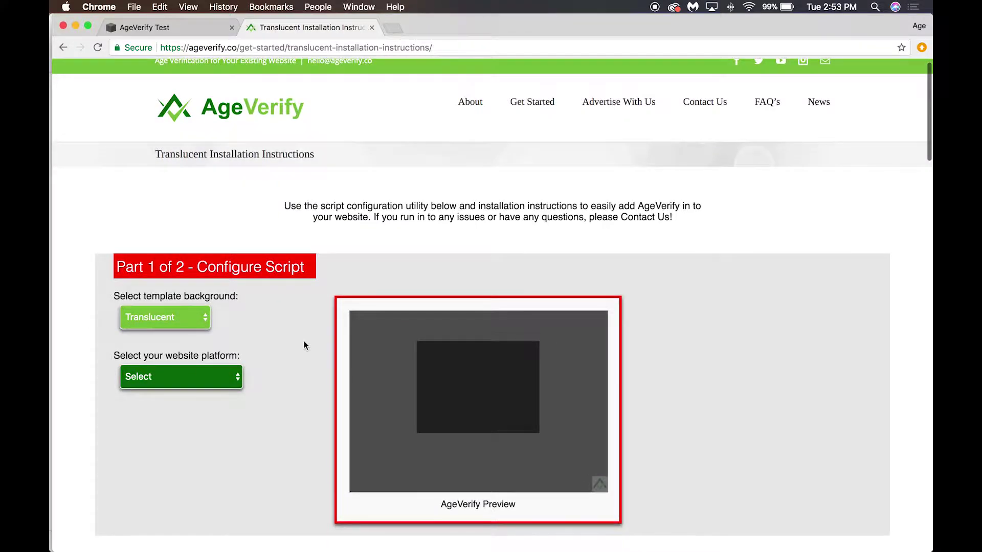
scroll(301, 343, "down", 1)
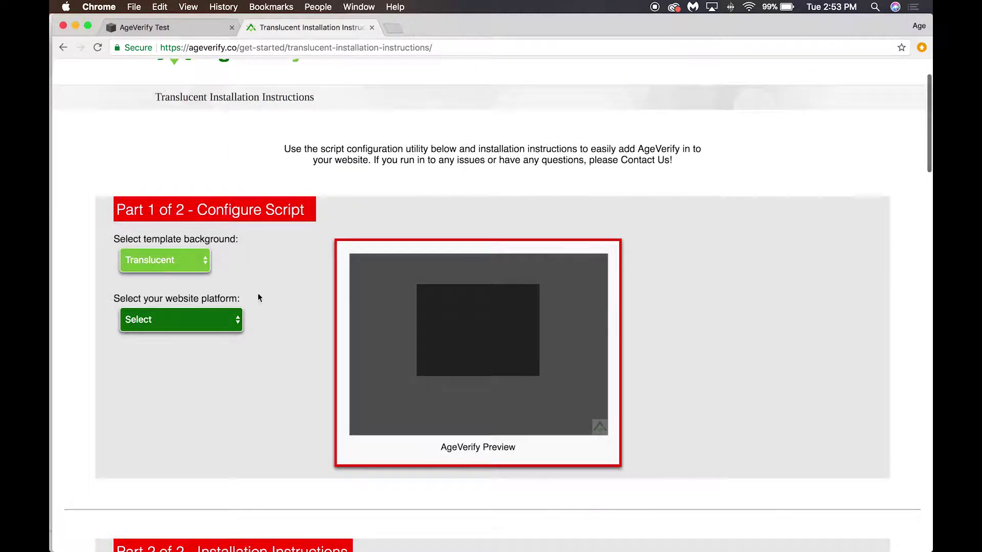
Set the template background to Translucent, after briefly trying Vaping 3.
left_click(203, 263)
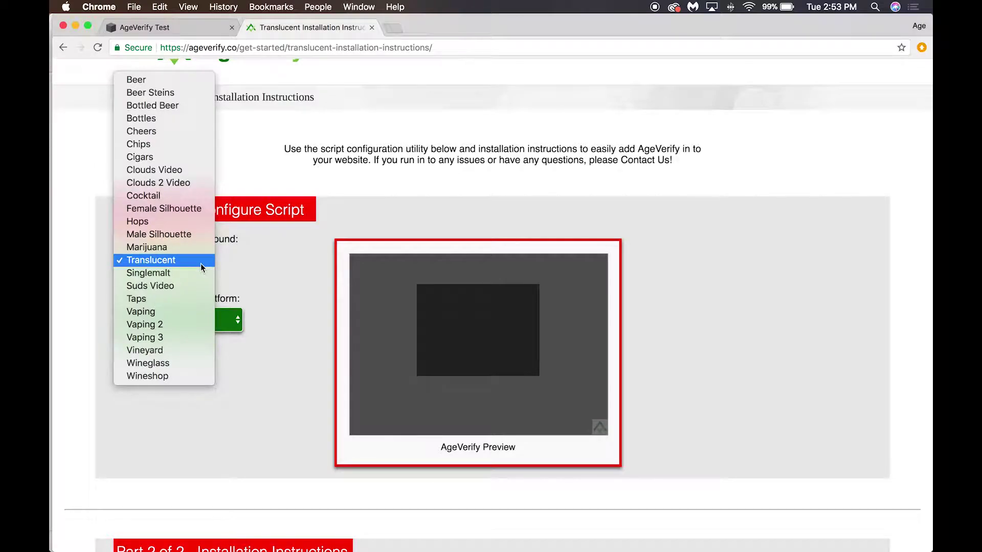
left_click(191, 338)
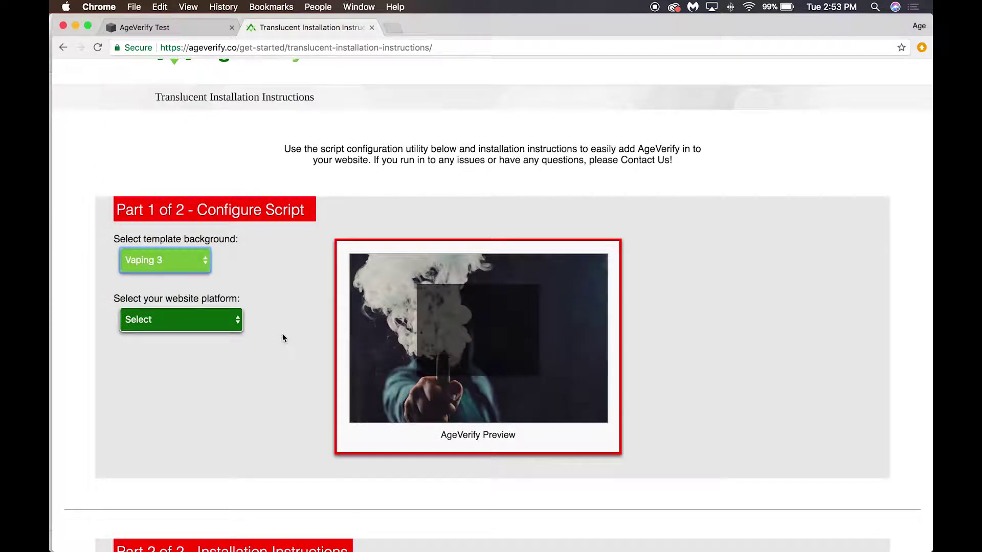
left_click(204, 265)
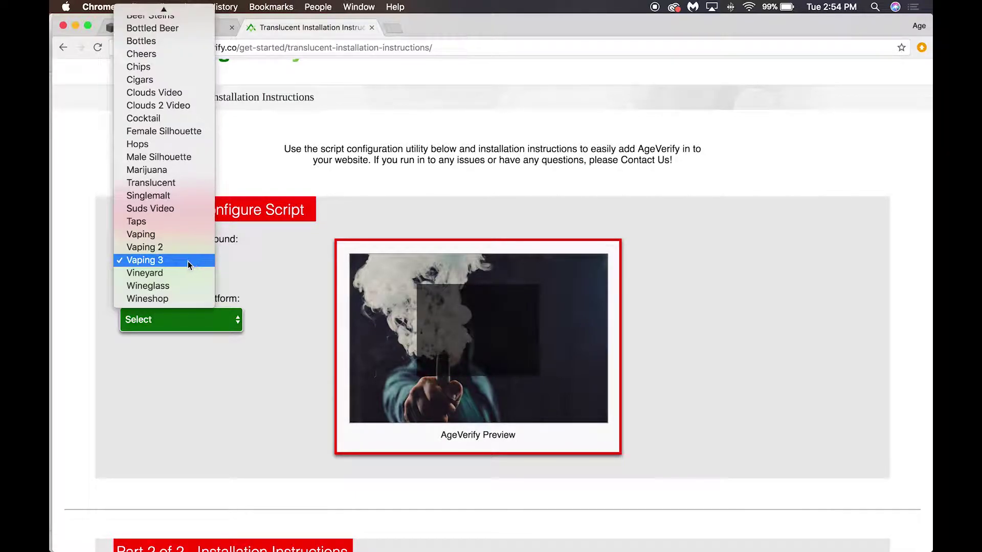
left_click(170, 182)
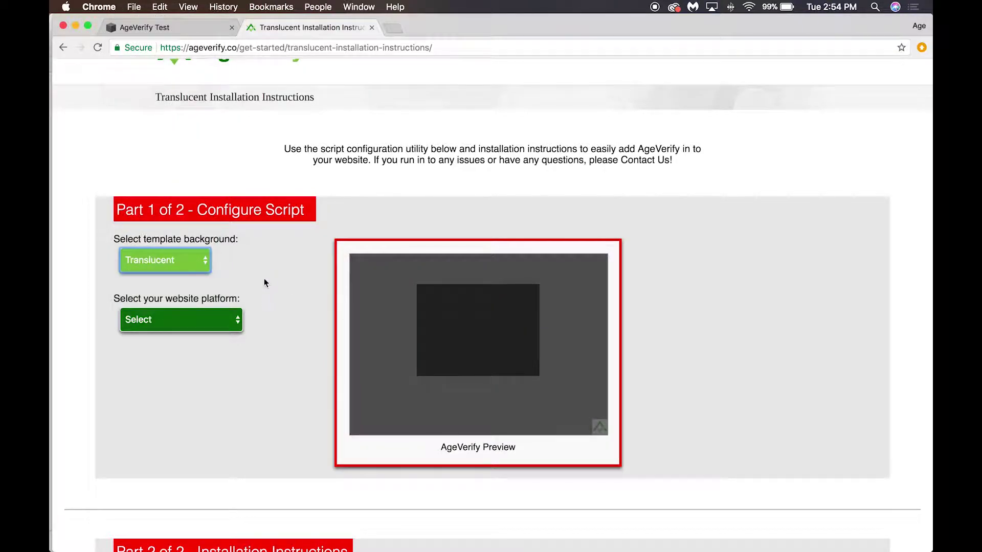
Choose Squarespace as the website platform.
left_click(217, 319)
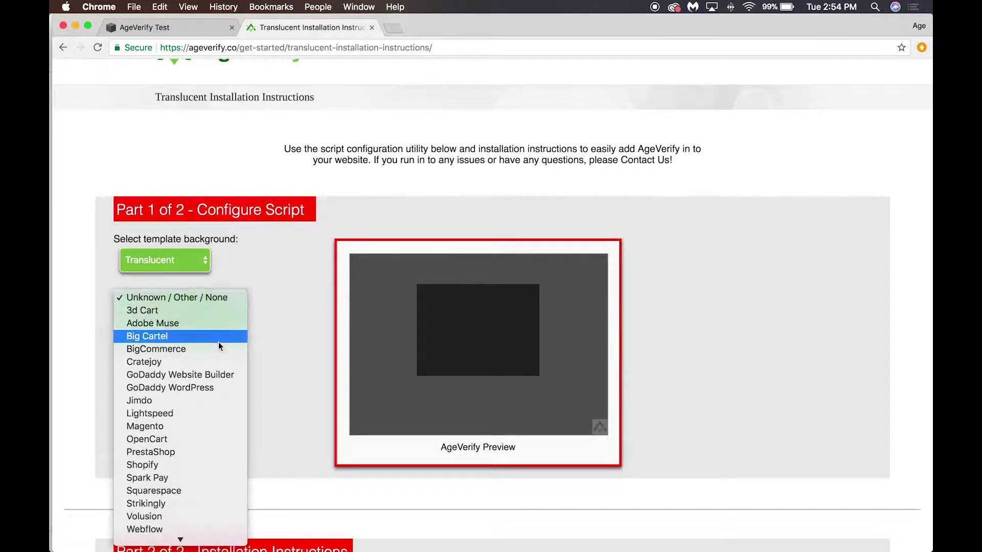
scroll(218, 342, "down", 1)
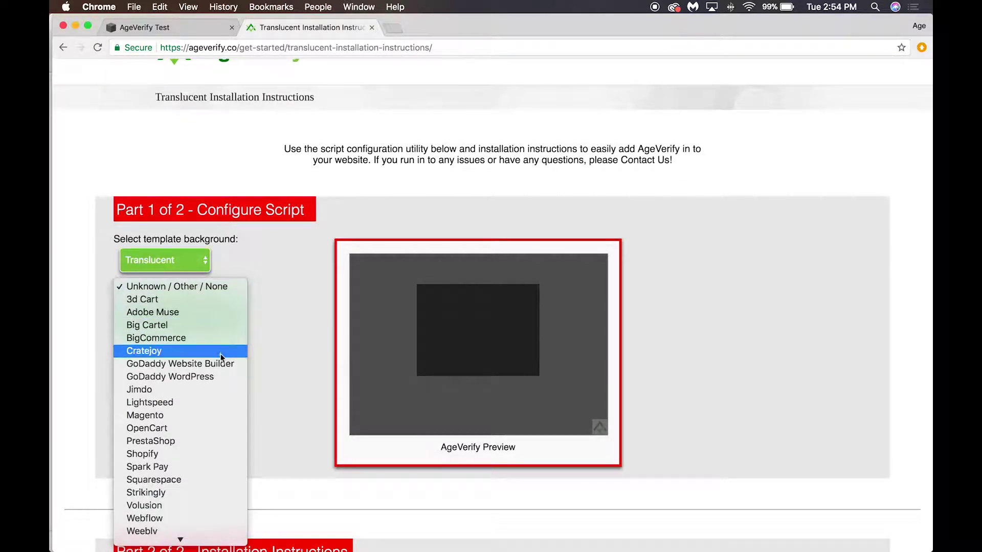
left_click(200, 480)
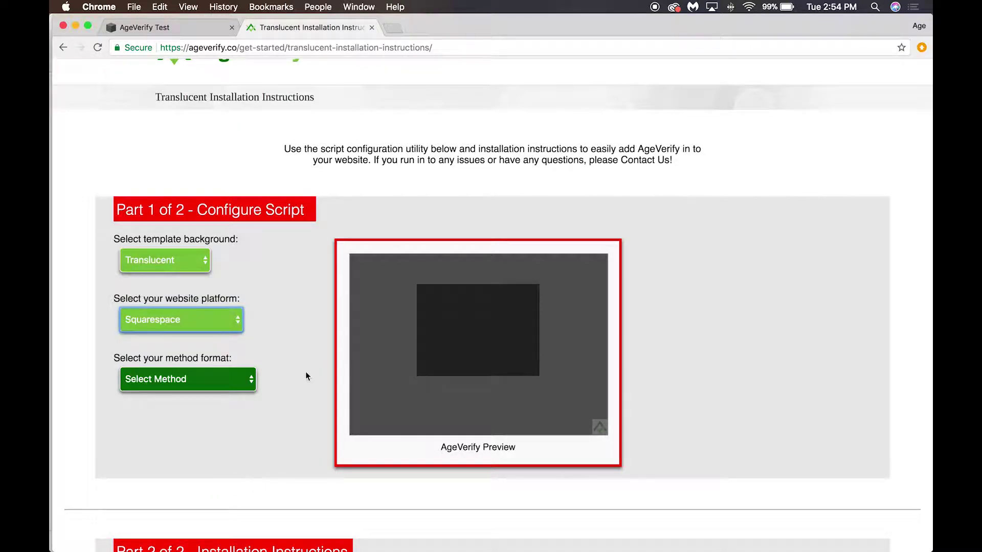
scroll(293, 338, "down", 2)
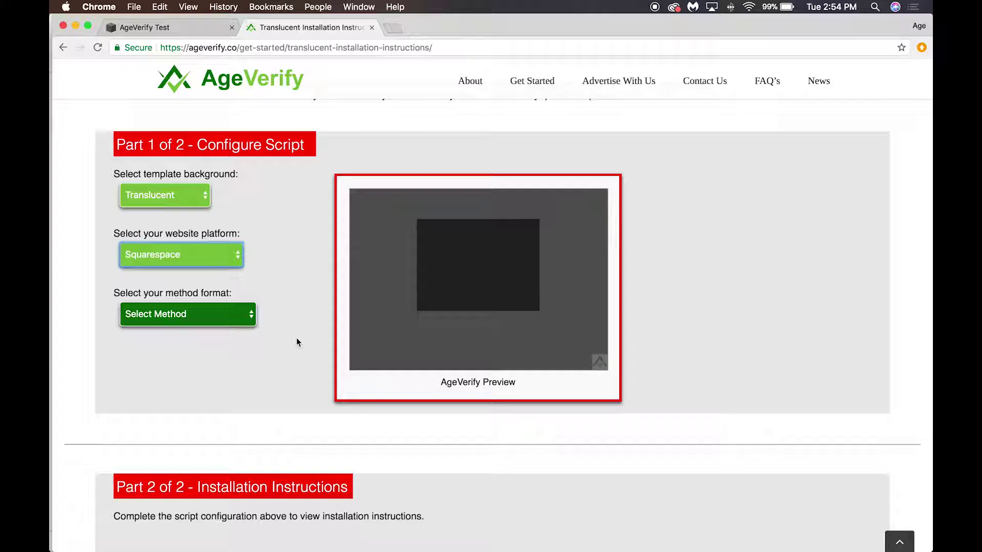
Choose Age Button Prompt as the verification method format and review the custom text options.
left_click(239, 313)
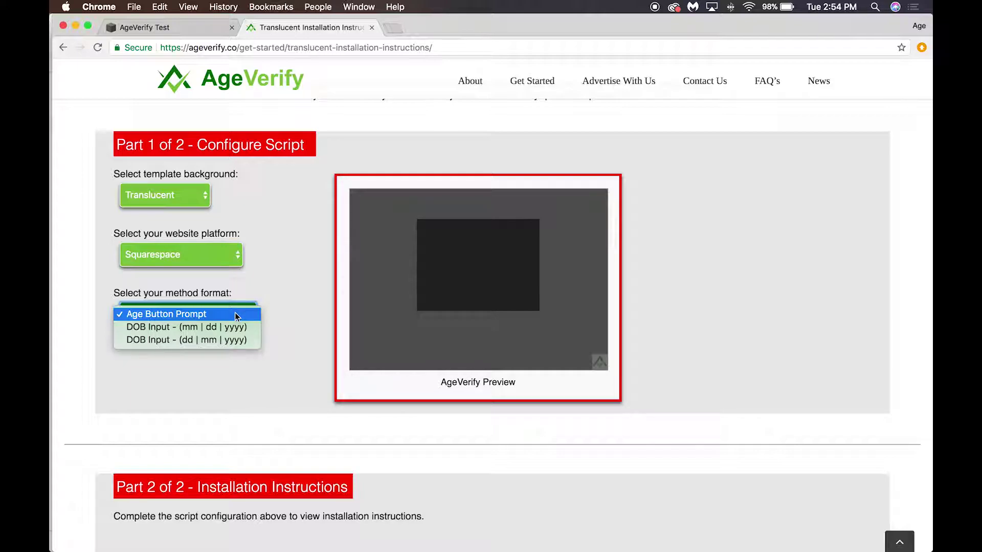
left_click(235, 314)
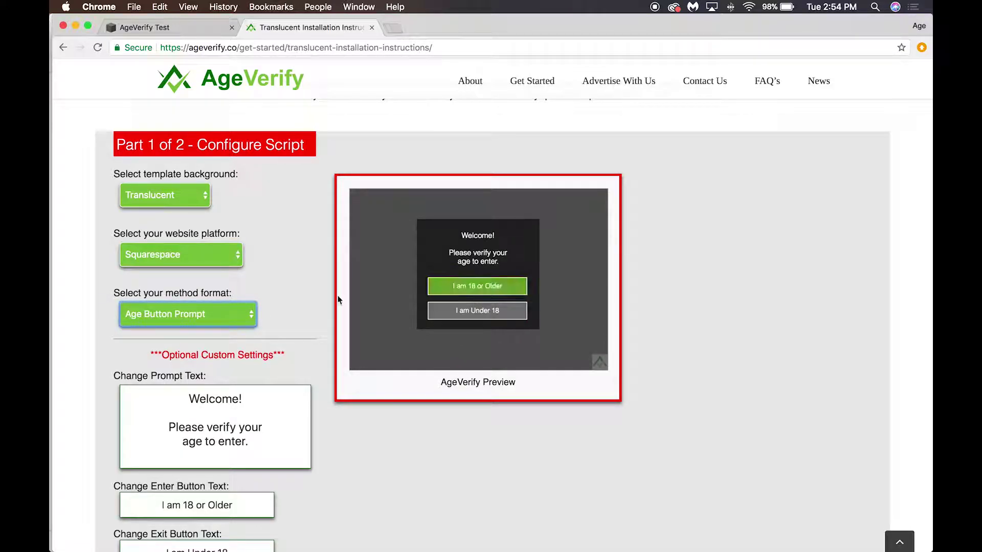
scroll(322, 305, "down", 1)
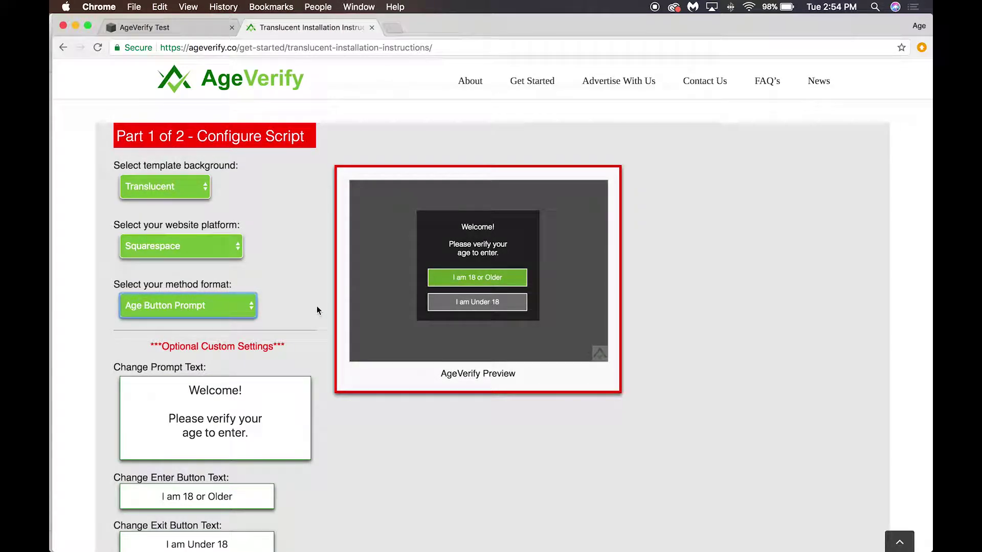
scroll(317, 306, "down", 5)
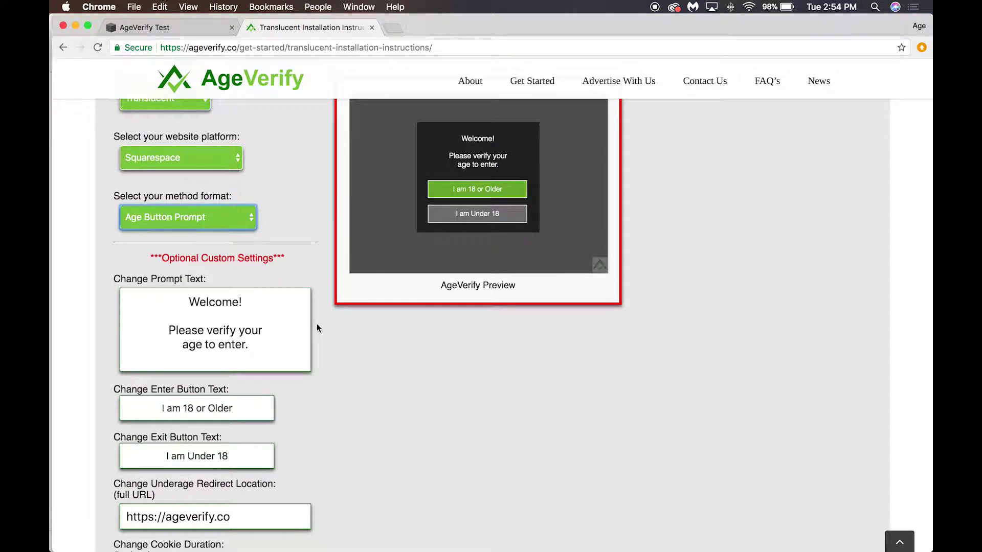
scroll(317, 327, "up", 2)
scroll(317, 327, "down", 2)
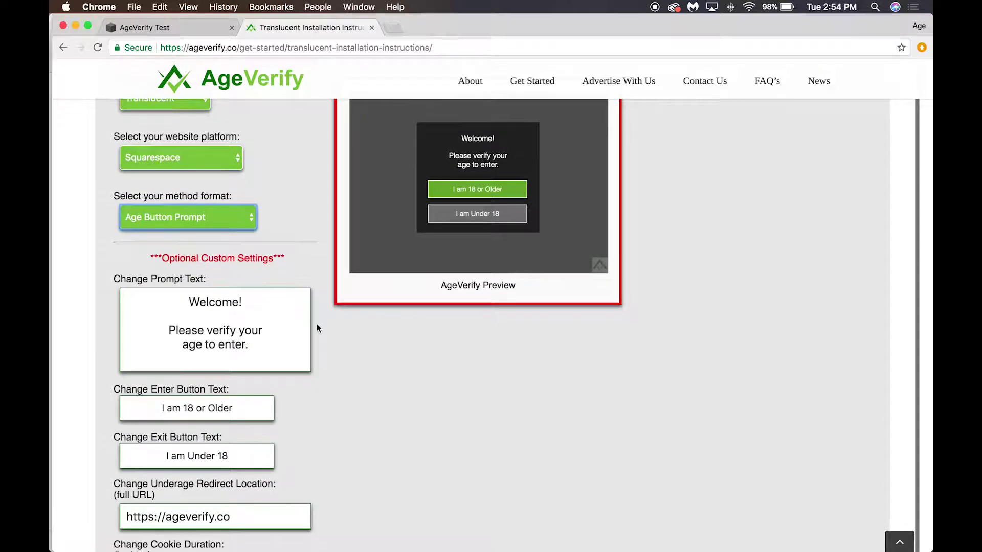
Edit the prompt text to 'Please verify your age' with 'to enter.' on a second line.
left_click(242, 344)
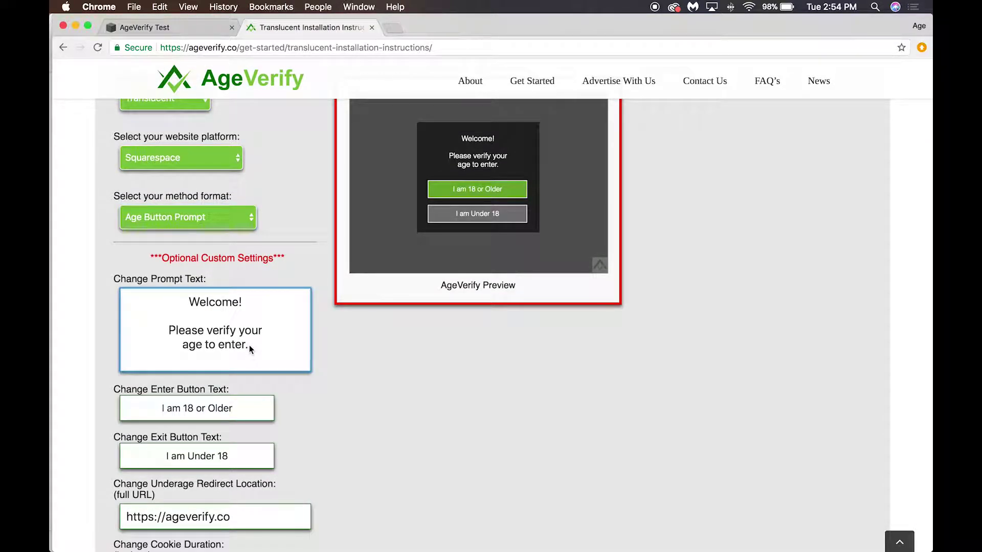
left_click_drag(242, 346, 209, 336)
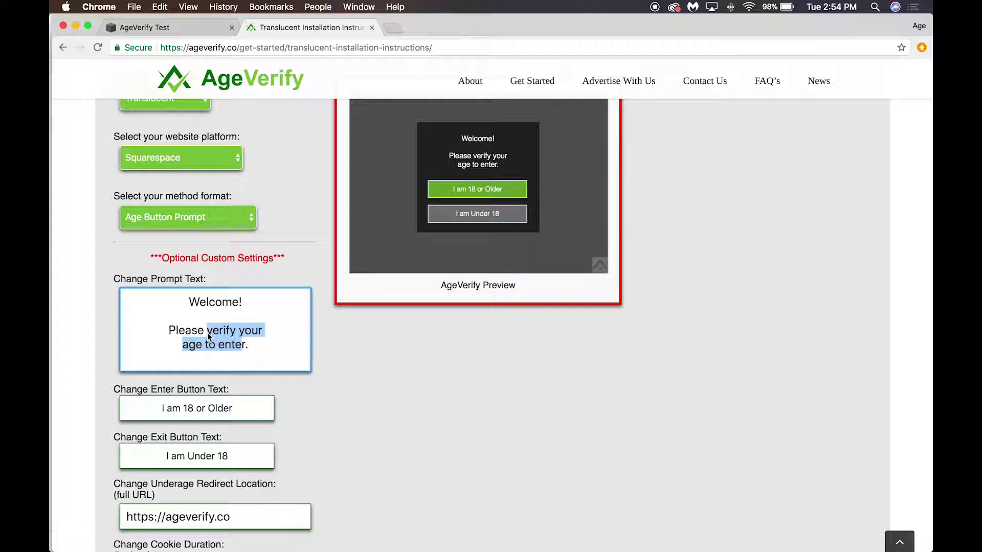
type("verify your")
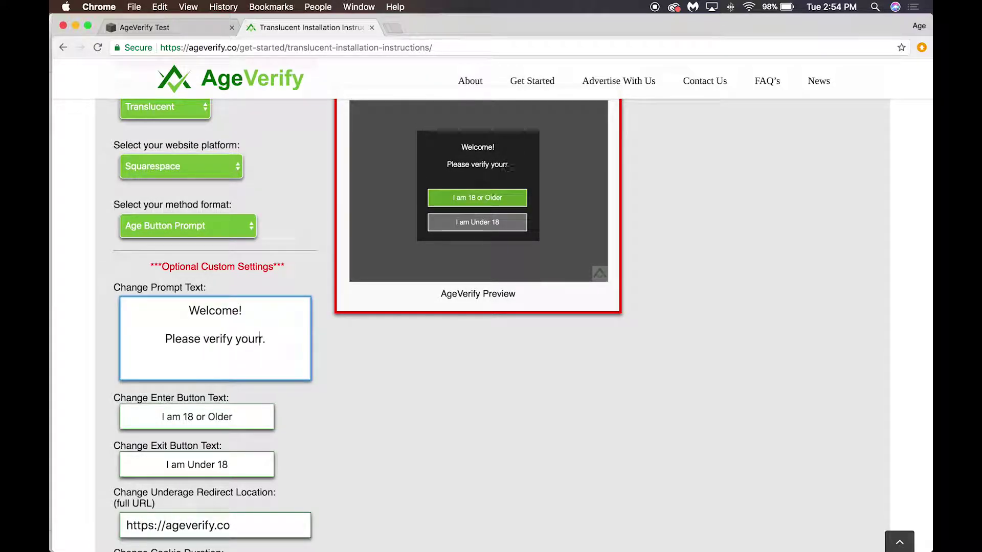
type(" age to enter our")
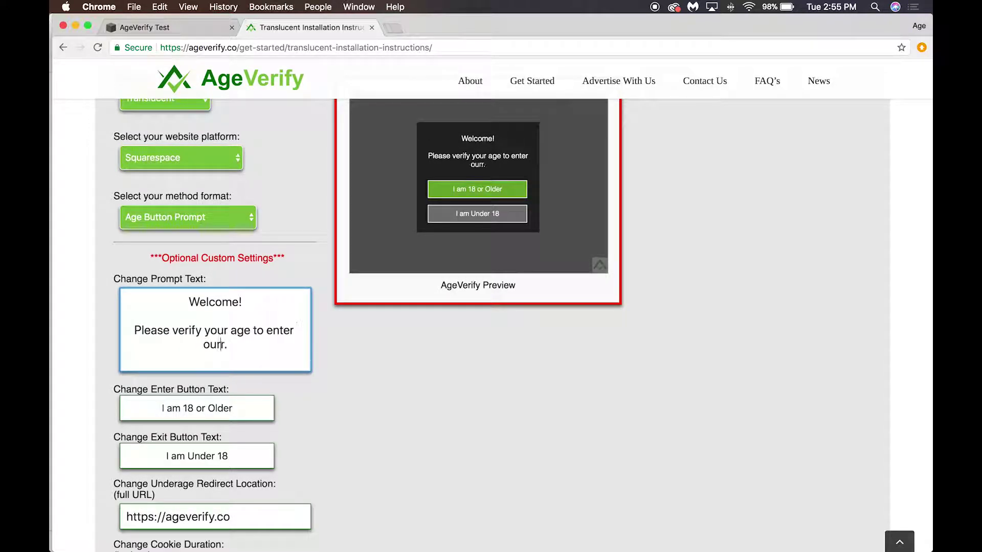
type(" website")
key("Delete")
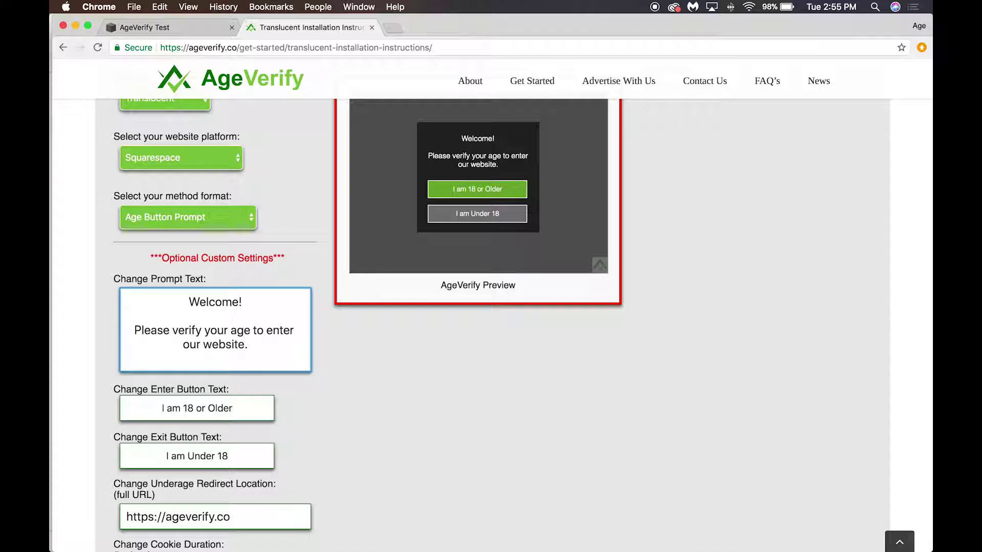
key("BackSpace")
key("BackSpace")
key("BackSpace")
key("BackSpace")
key("BackSpace")
key("BackSpace")
key("BackSpace")
key("BackSpace")
key("BackSpace")
key("BackSpace")
key("BackSpace")
key("BackSpace")
key("BackSpace")
key("BackSpace")
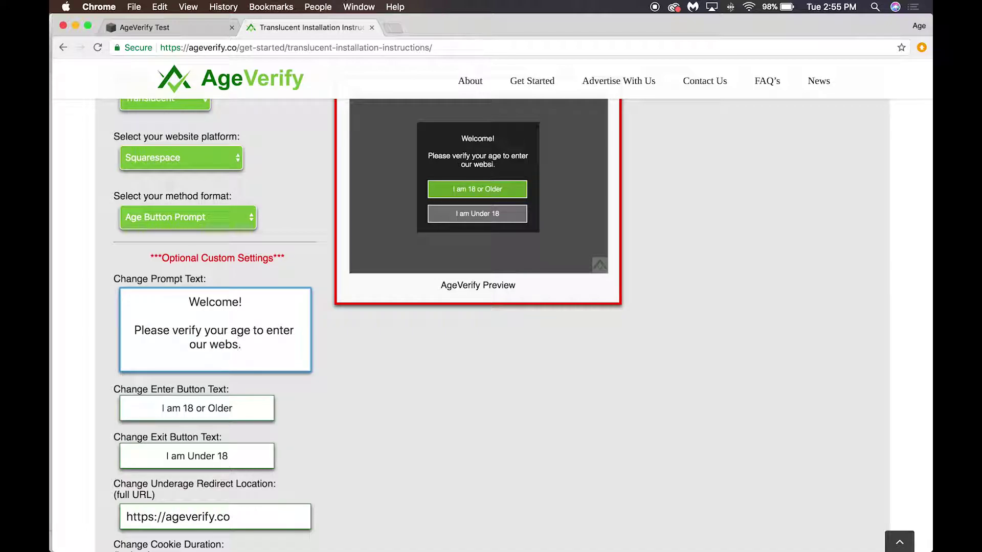
key("BackSpace")
key("BackSpace")
key("BackSpace")
key("BackSpace")
key("BackSpace")
key("BackSpace")
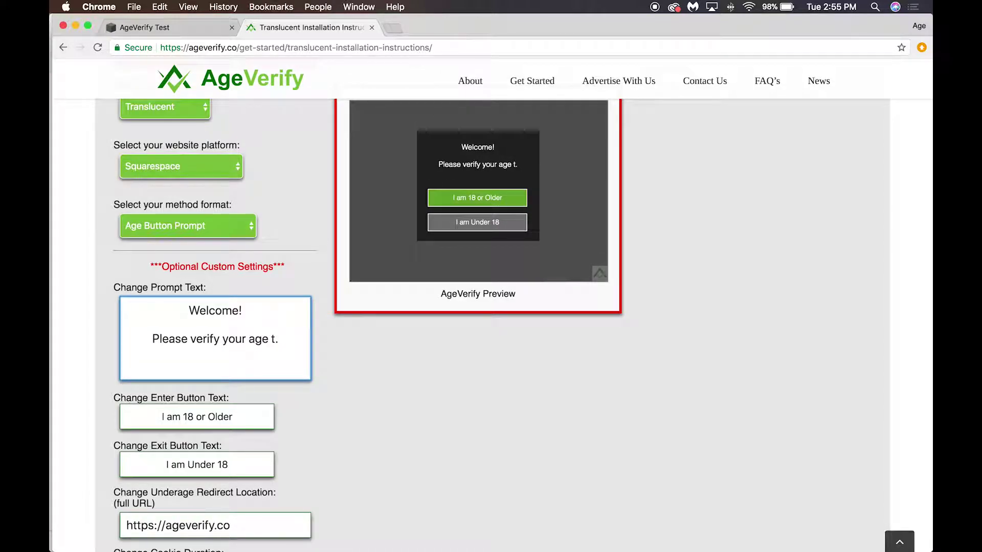
type("to enter")
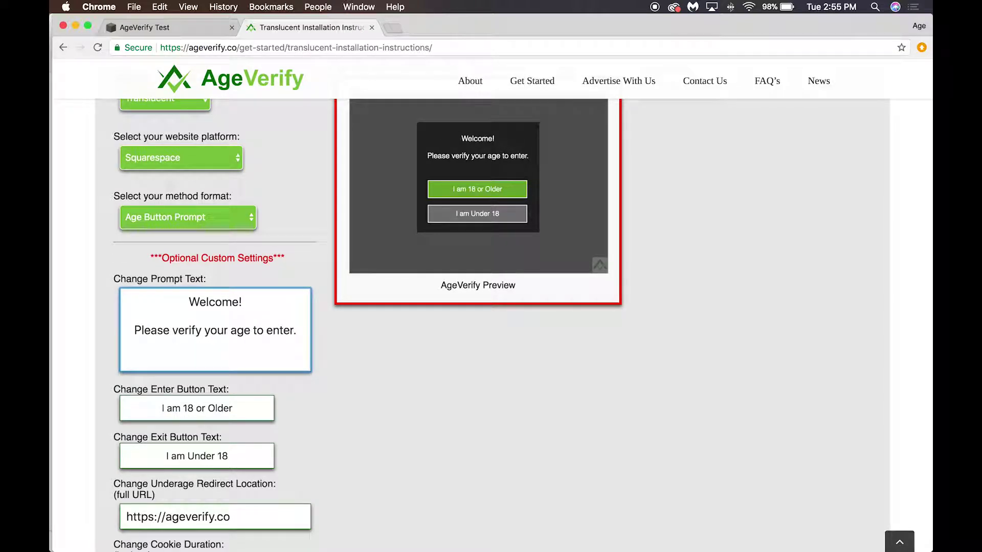
key("BackSpace")
key("BackSpace")
key("BackSpace")
key("BackSpace")
key("BackSpace")
key("BackSpace")
key("BackSpace")
key("BackSpace")
key("BackSpace")
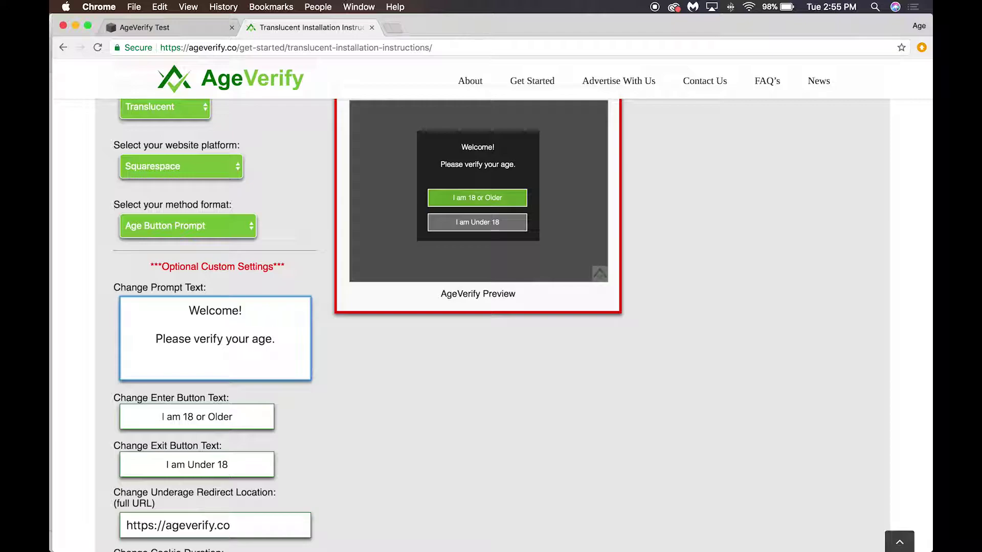
type("<br />")
key("BackSpace")
key("BackSpace")
key("BackSpace")
key("BackSpace")
key("BackSpace")
key("BackSpace")
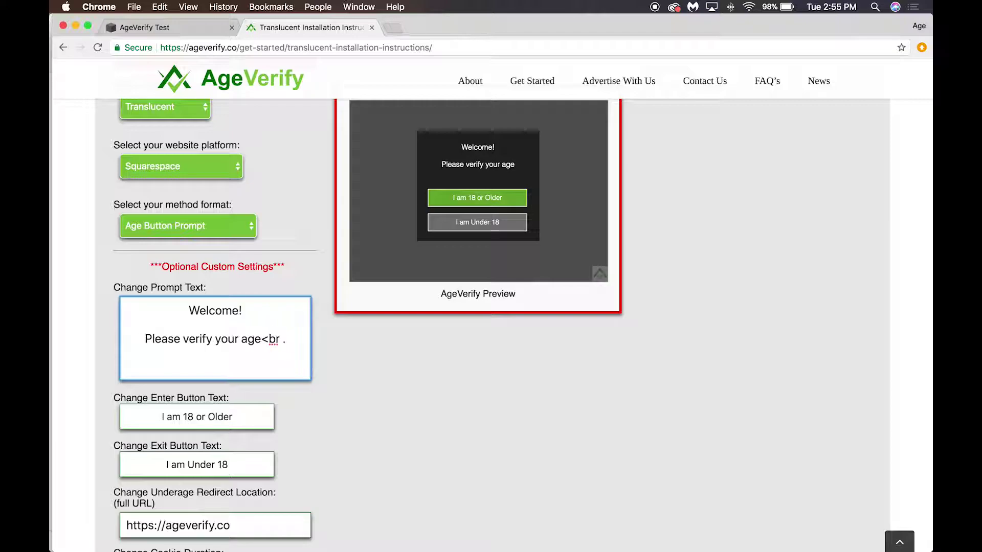
key("Return")
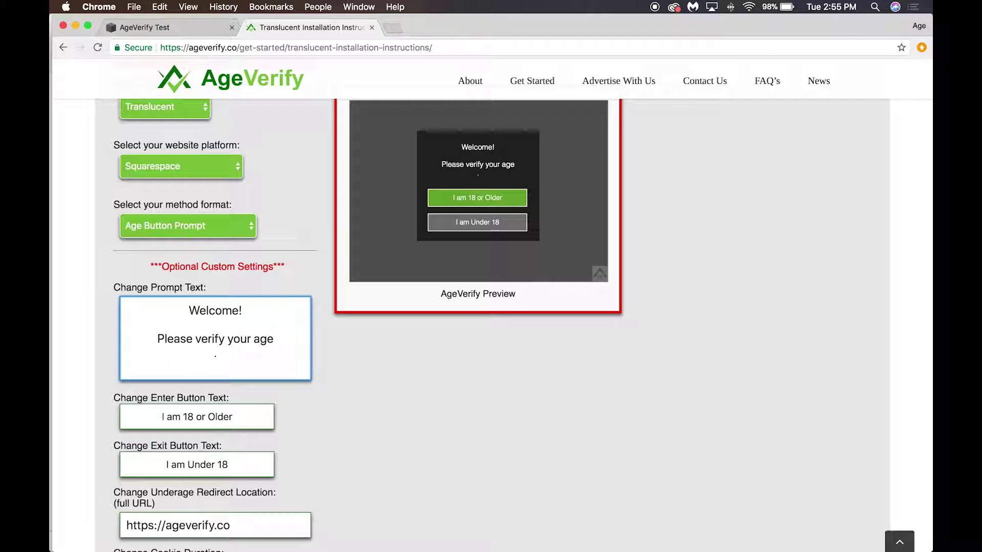
type("to enter")
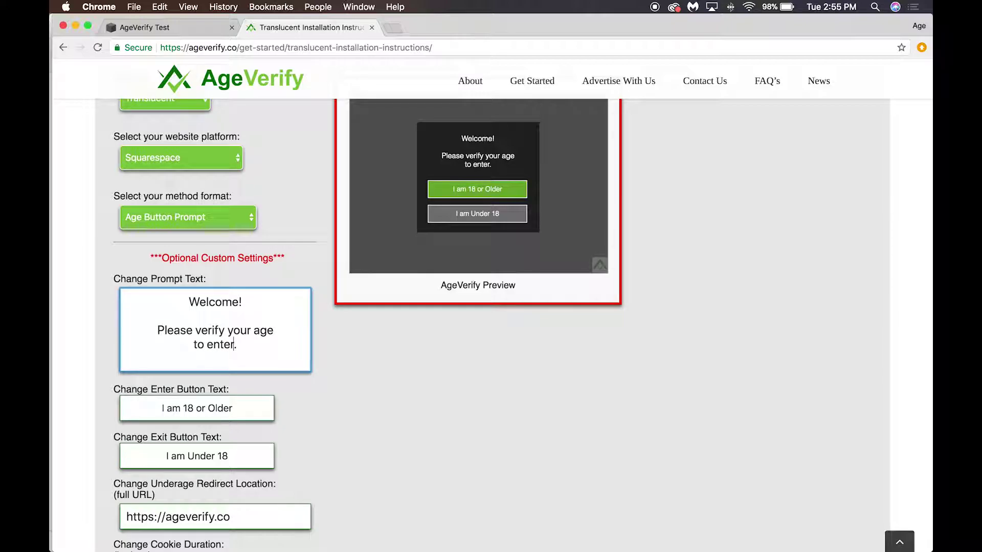
Change the 18 in both the enter and exit button labels to 21.
scroll(335, 373, "down", 1)
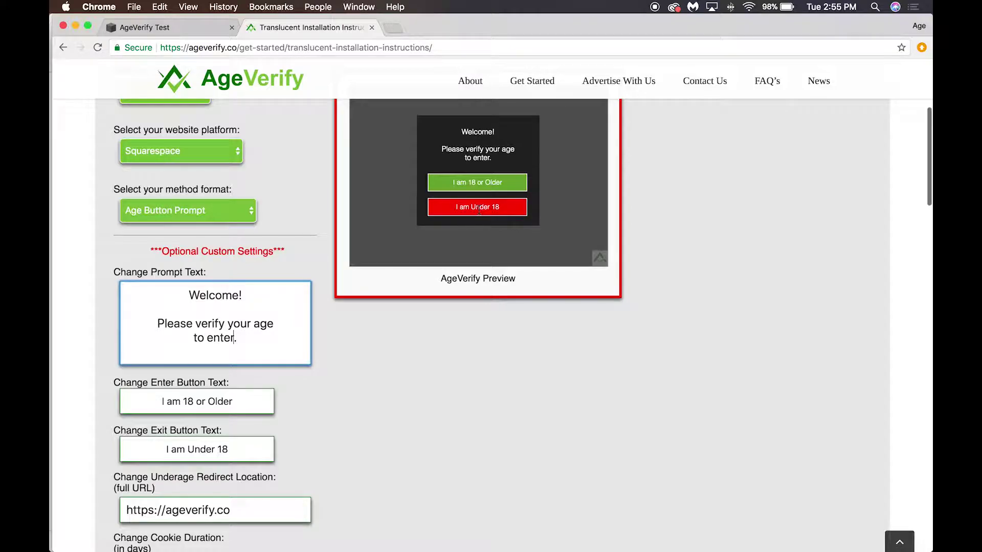
scroll(409, 404, "down", 1)
scroll(408, 402, "down", 3)
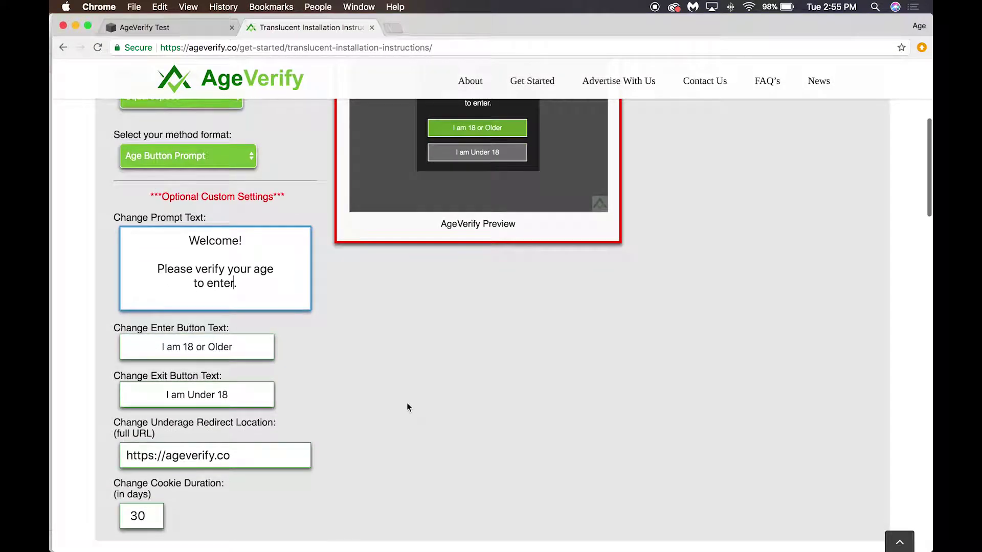
left_click(188, 347)
double_click(188, 347)
type("21")
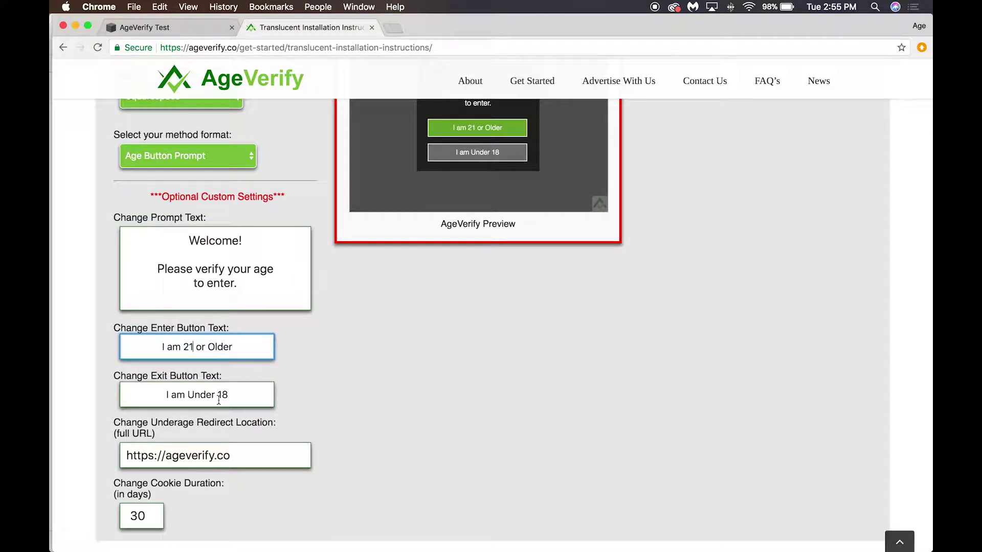
left_click(223, 395)
double_click(223, 394)
type("21")
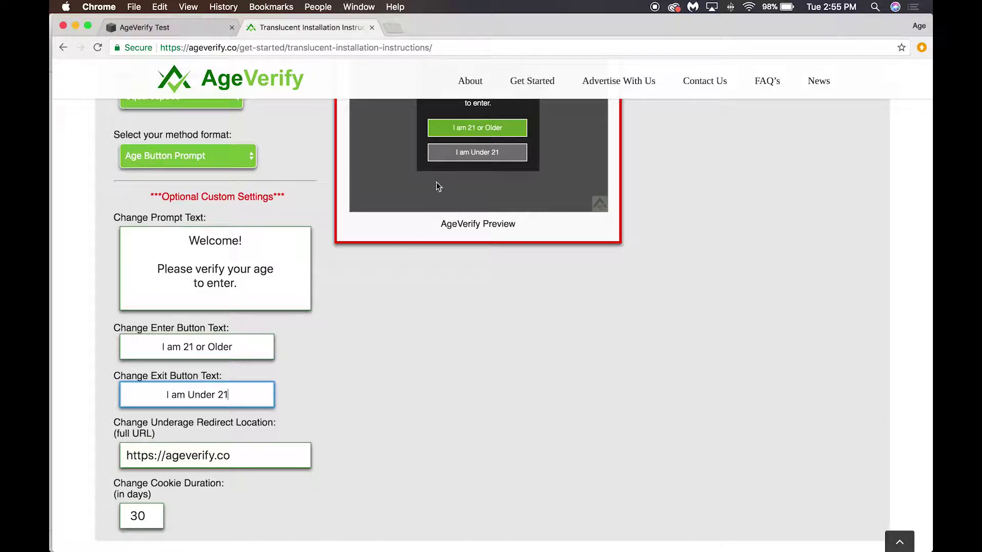
Try 'Yes'/'No', then 'Enter'/'Leave' as the enter and exit button labels.
scroll(415, 196, "up", 2)
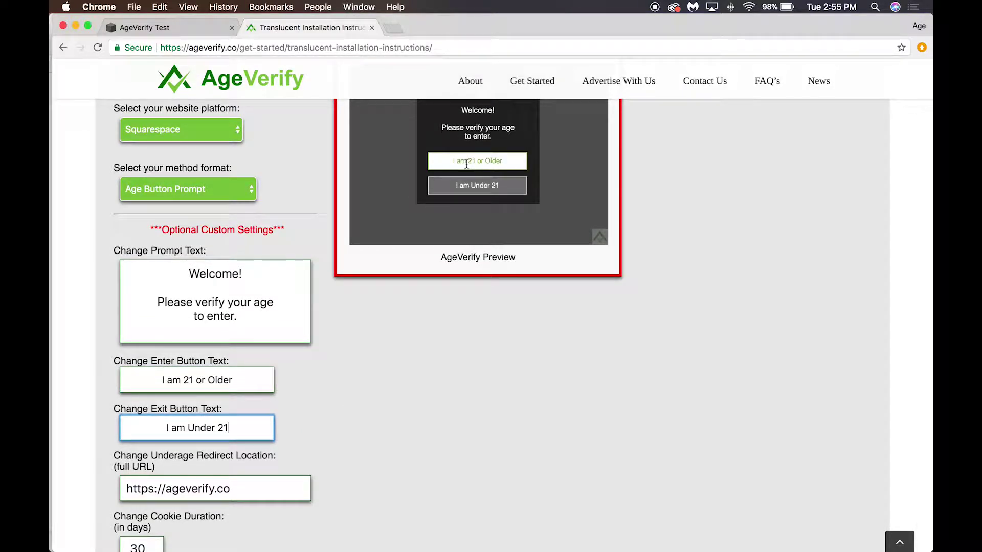
left_click_drag(236, 381, 146, 379)
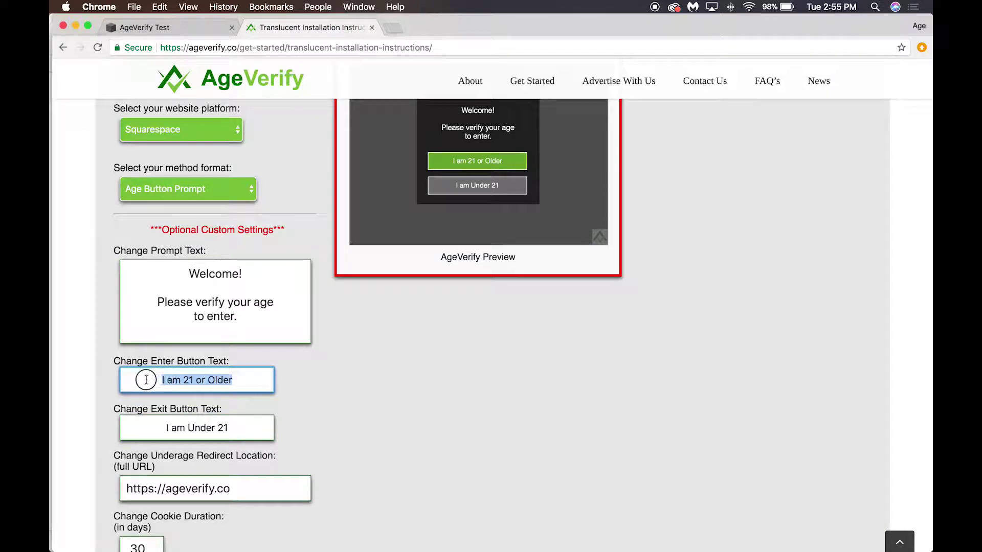
type("Yes")
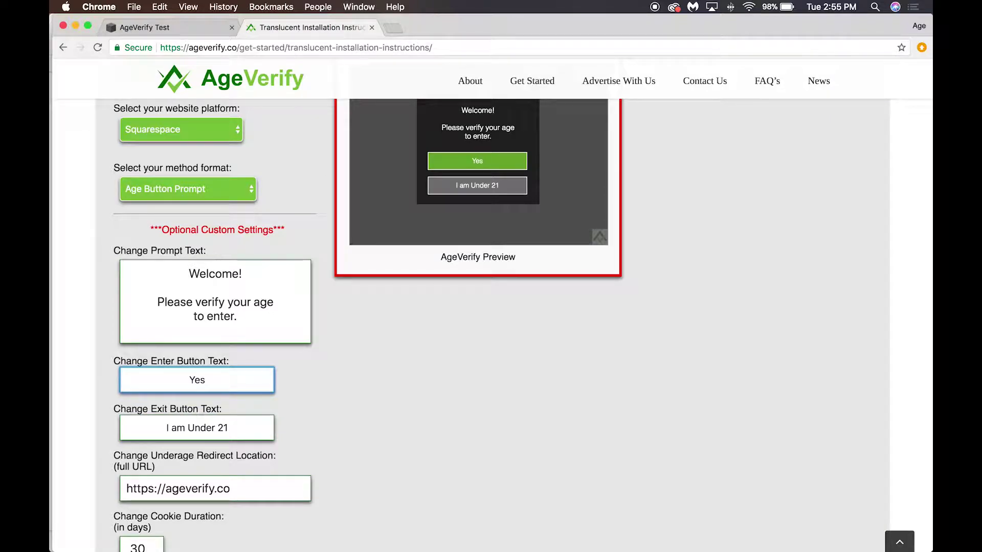
triple_click(194, 429)
type("No")
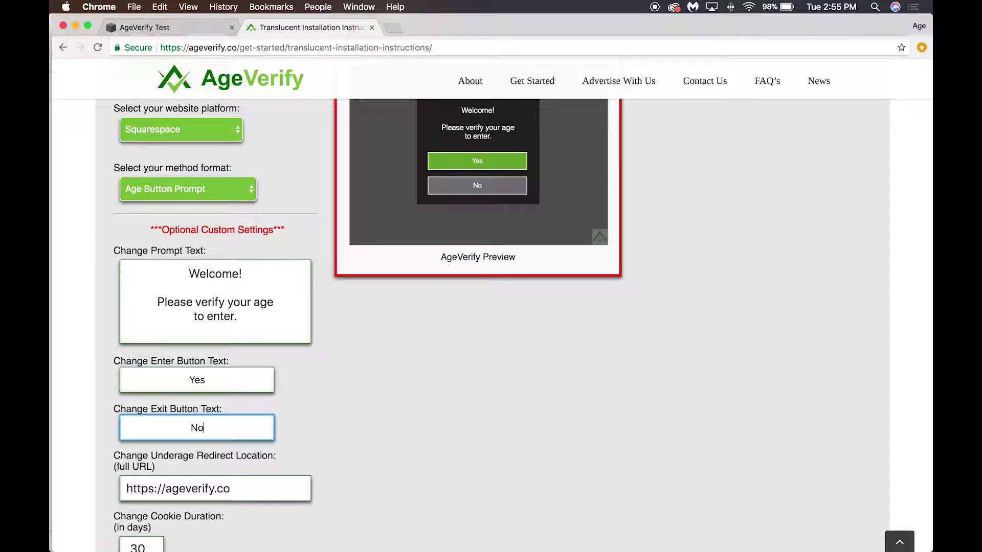
double_click(196, 381)
type("Enter")
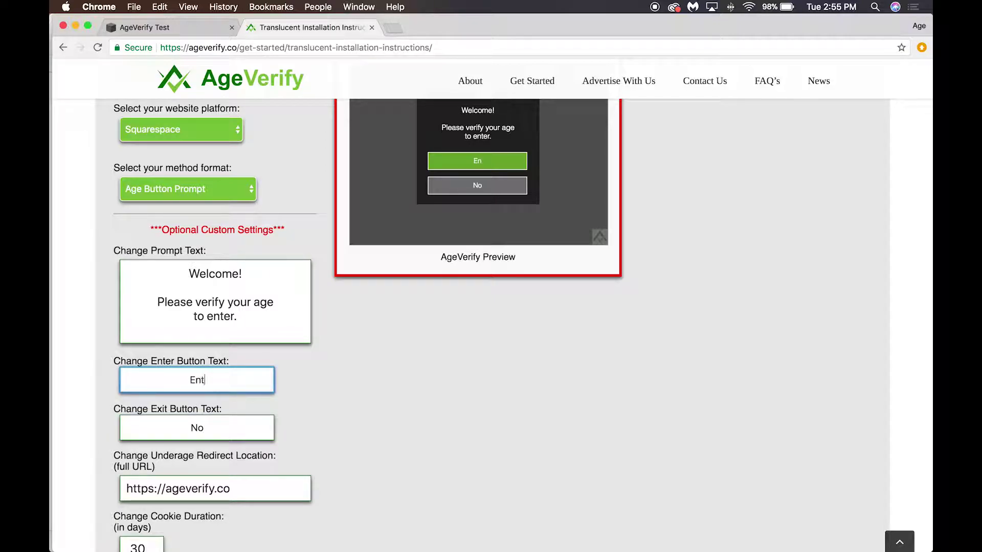
double_click(196, 427)
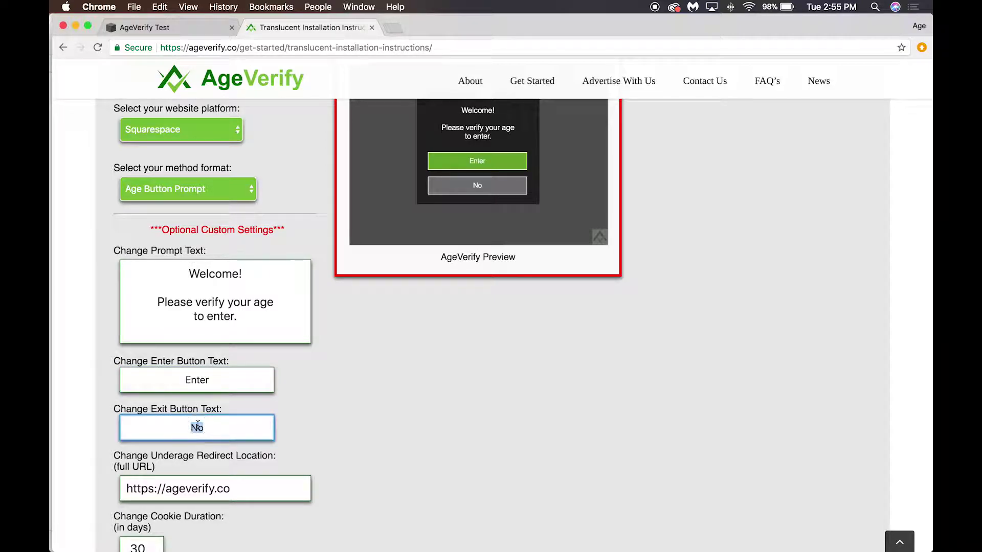
type("Leave")
Set the button labels to 'I am 18 or Over' and 'I am Under 18'.
scroll(419, 404, "up", 2)
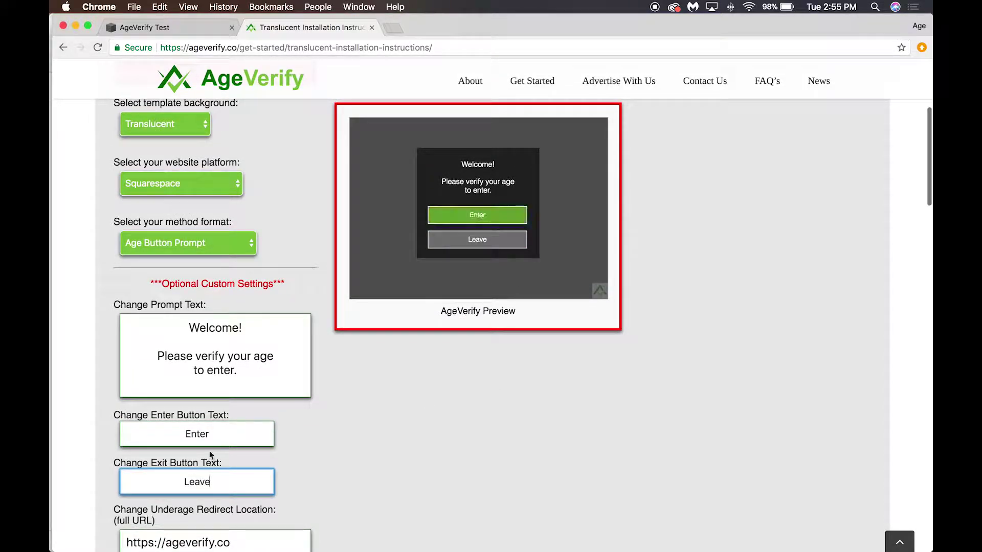
double_click(201, 435)
type("I am ")
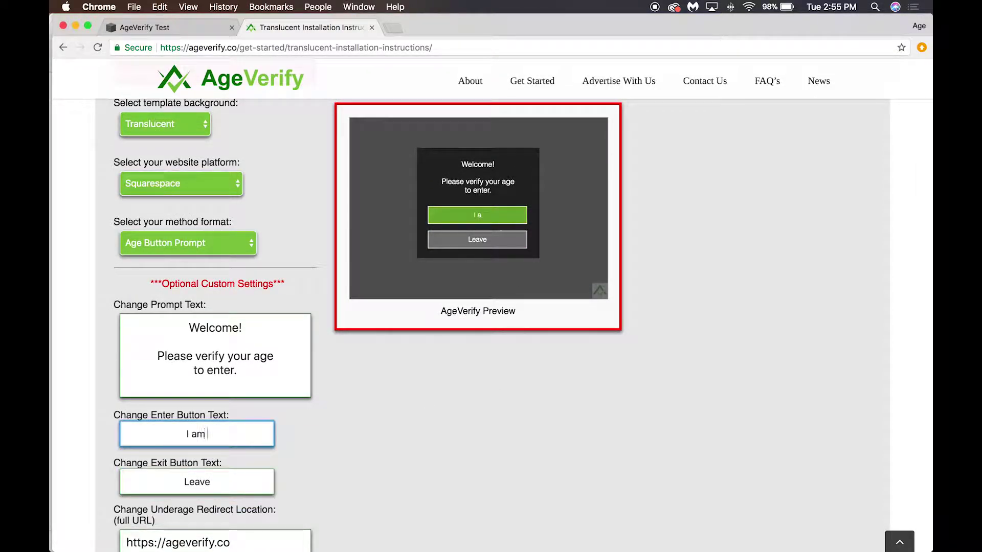
type("18 or Over")
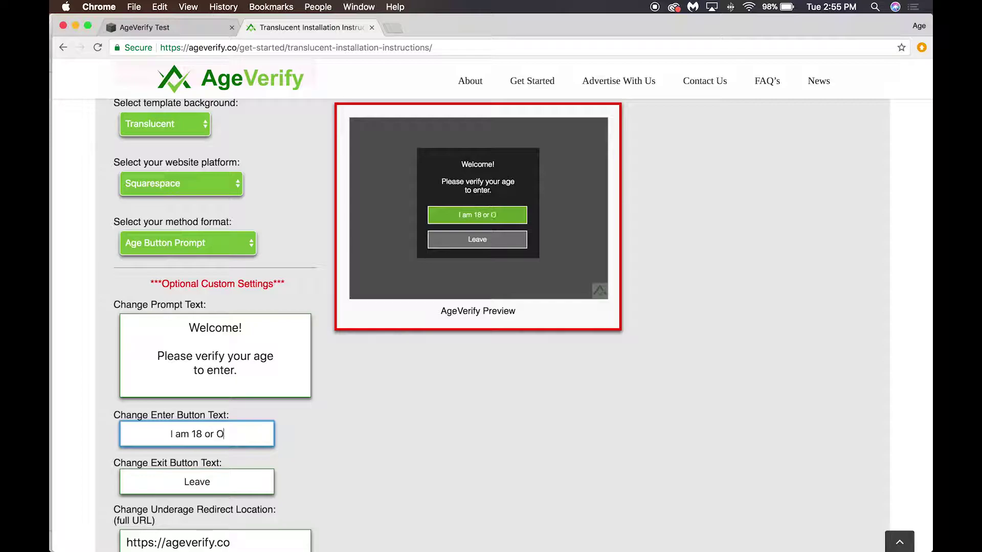
double_click(193, 482)
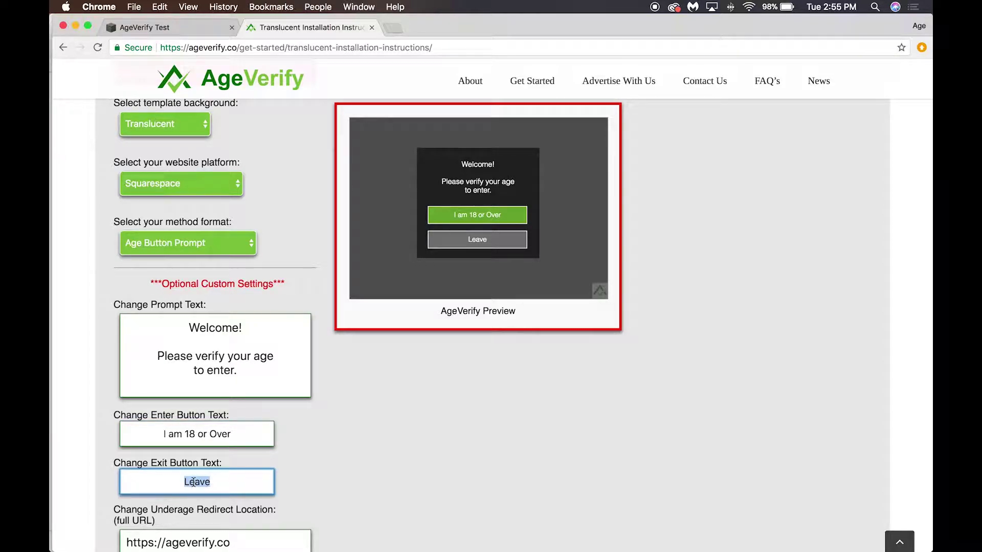
type("I am Under 18")
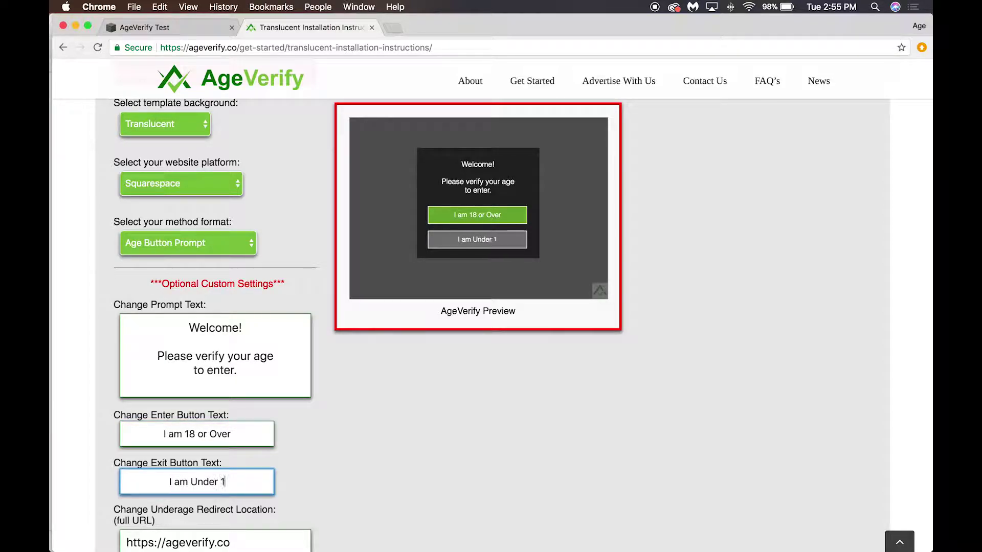
left_click(428, 470)
scroll(391, 417, "down", 2)
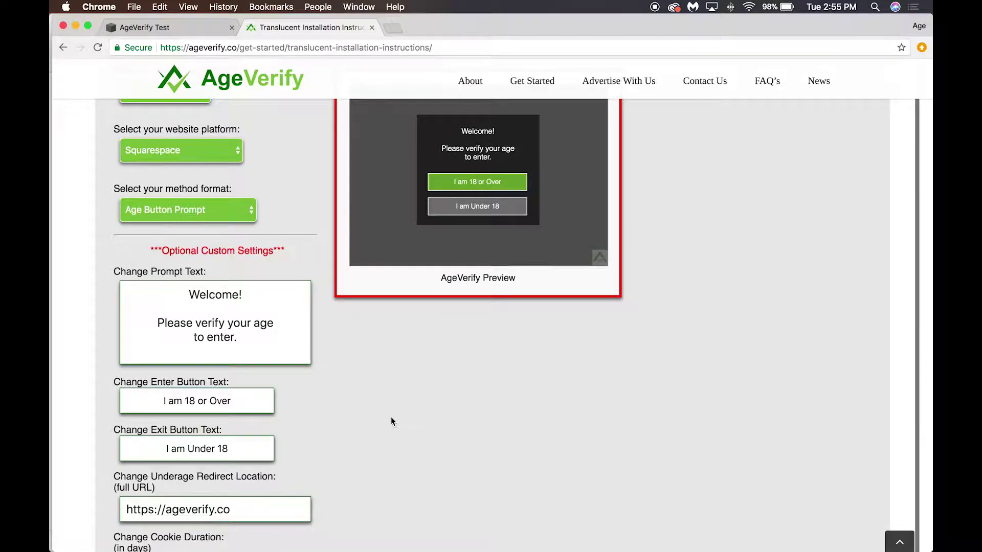
scroll(378, 434, "down", 1)
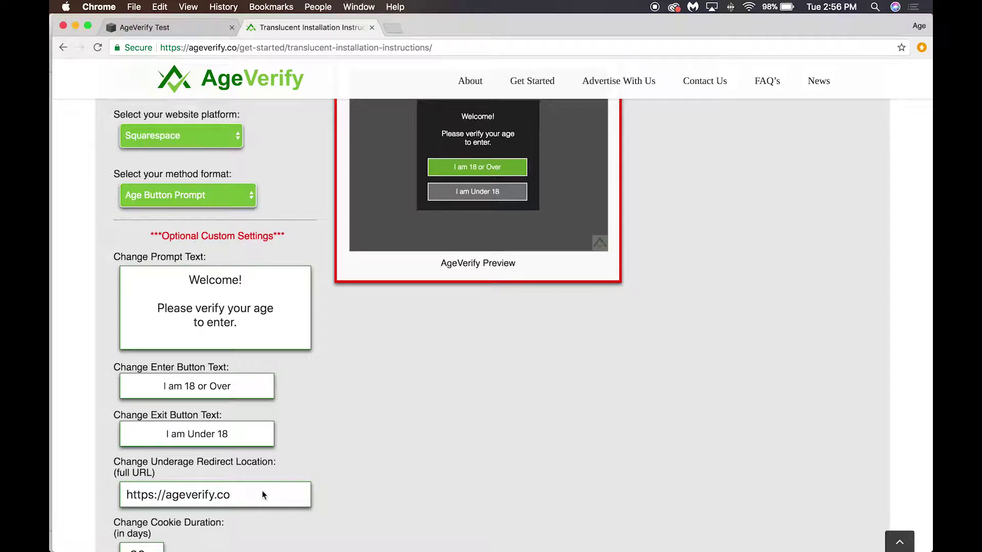
scroll(406, 456, "down", 2)
scroll(406, 453, "down", 3)
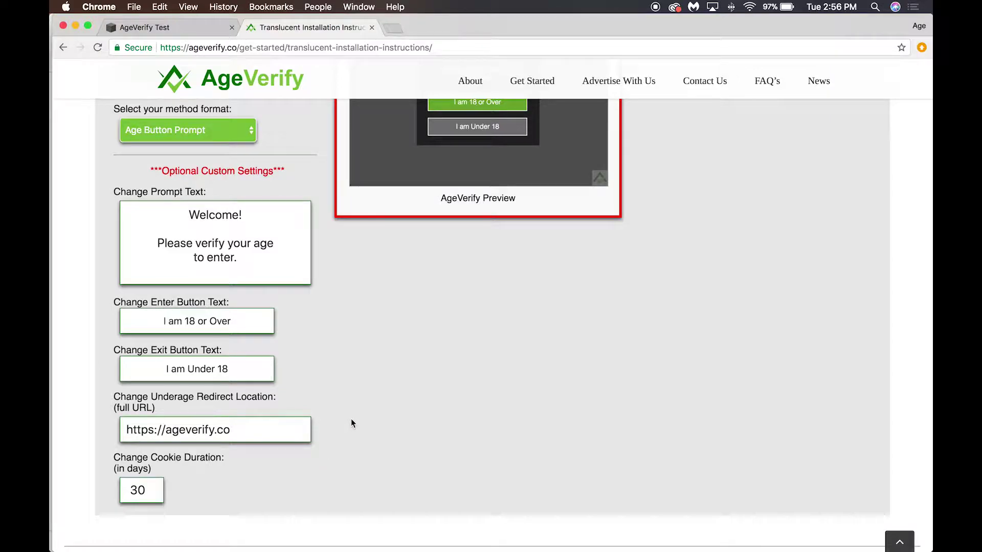
Select the generated script tag in Part 2 and copy it.
scroll(351, 422, "down", 5)
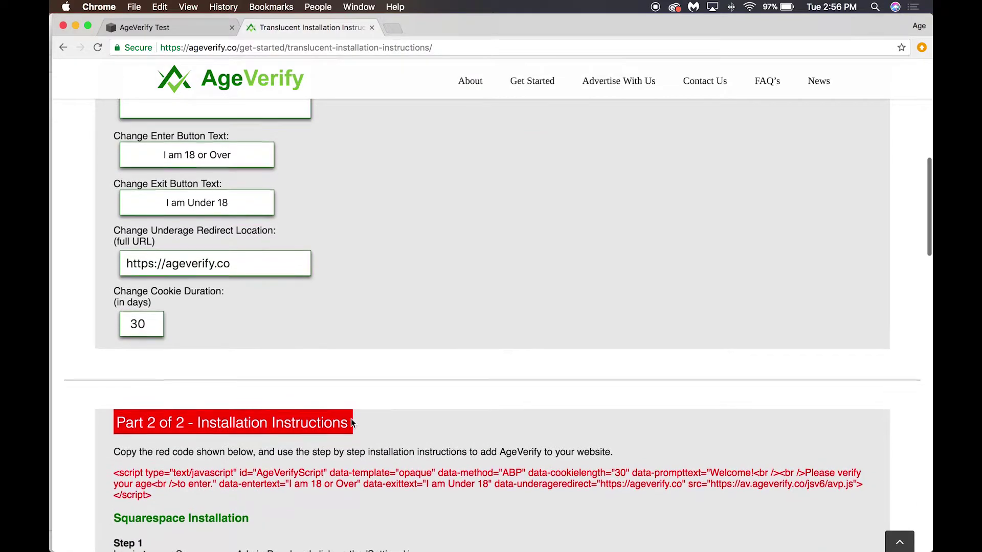
scroll(369, 384, "down", 5)
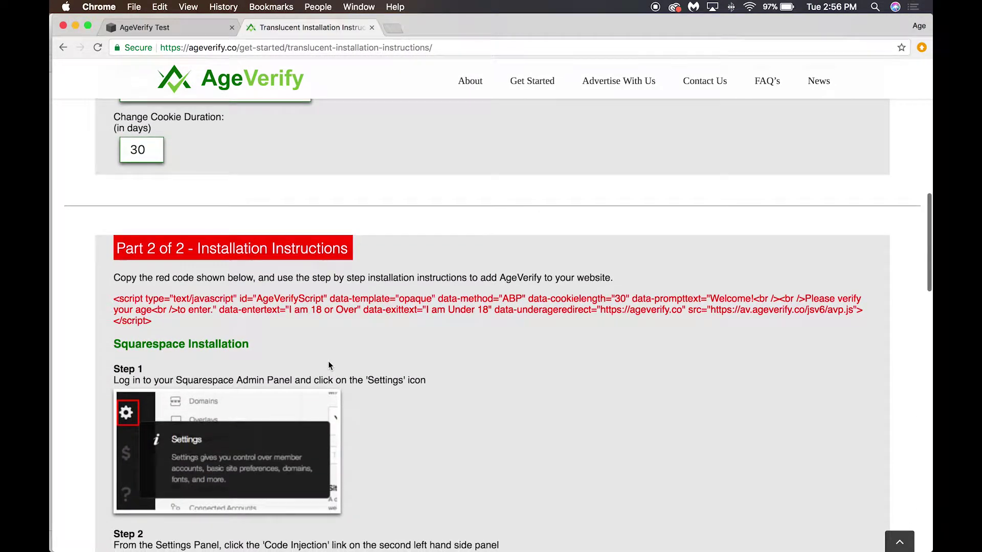
scroll(189, 243, "up", 1)
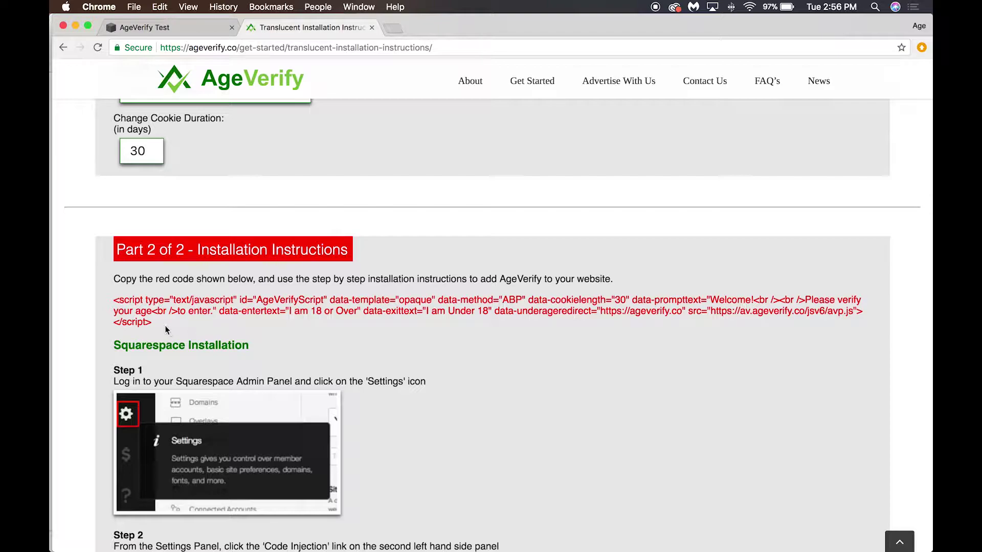
left_click_drag(152, 322, 115, 305)
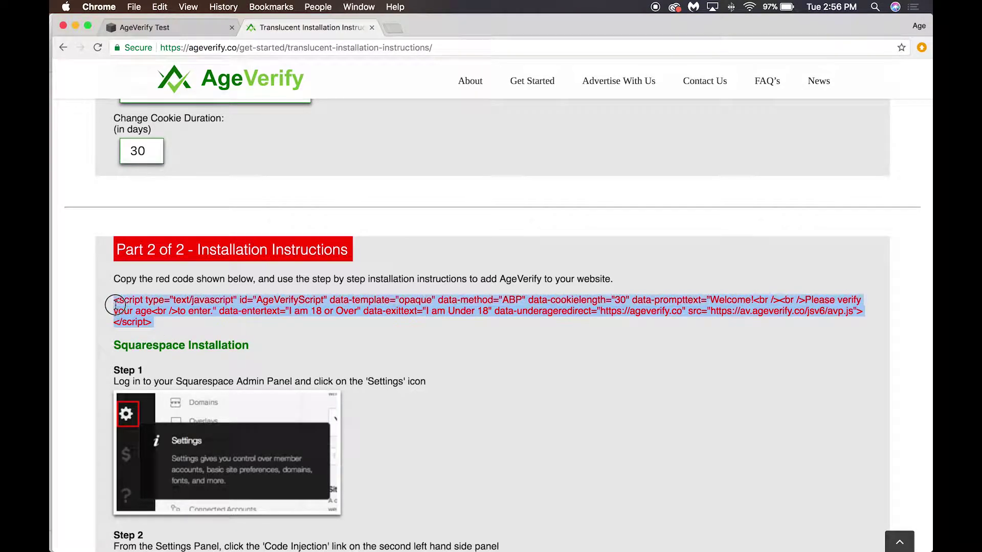
right_click(151, 309)
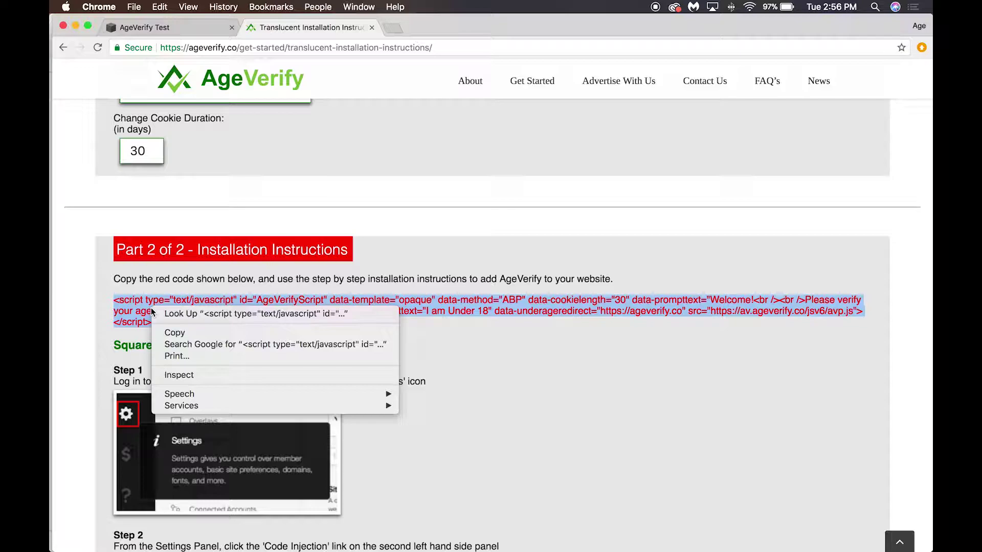
left_click(174, 333)
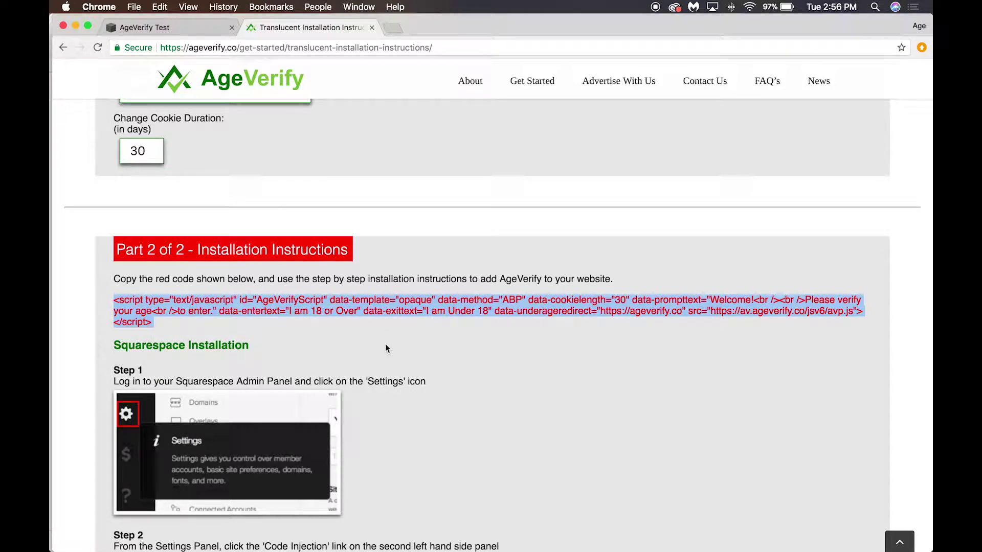
Paste the copied AgeVerify script into Squarespace's Code Injection Header and save.
left_click(172, 28)
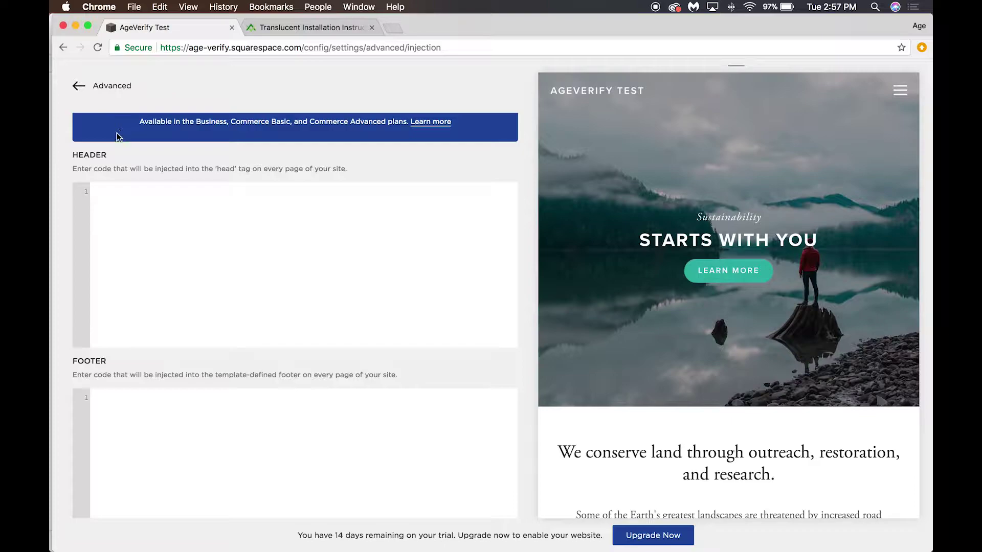
left_click(108, 194)
key("super+v")
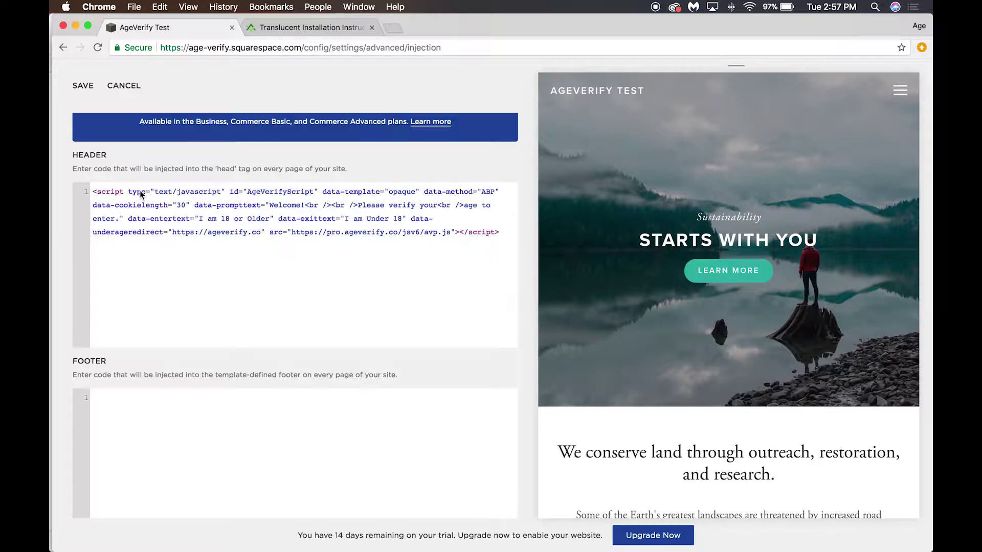
left_click(385, 281)
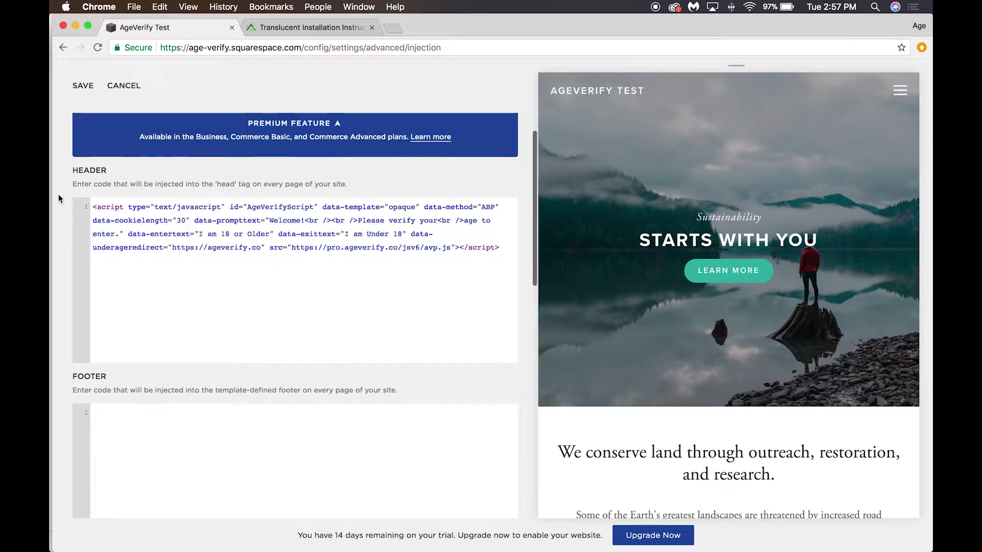
left_click(80, 86)
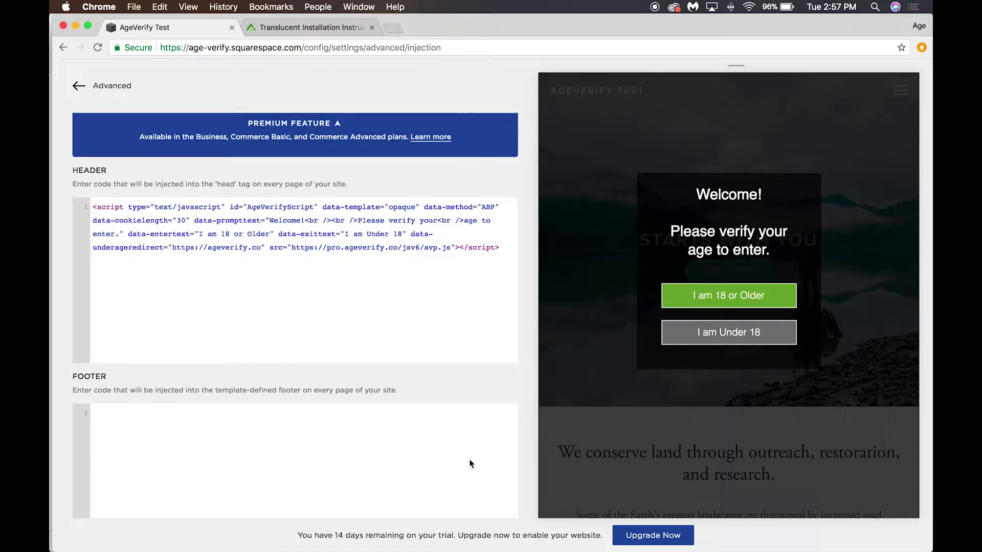
Test the preview's 'I am Under 18' button, then go back to the Advanced settings list.
left_click(705, 334)
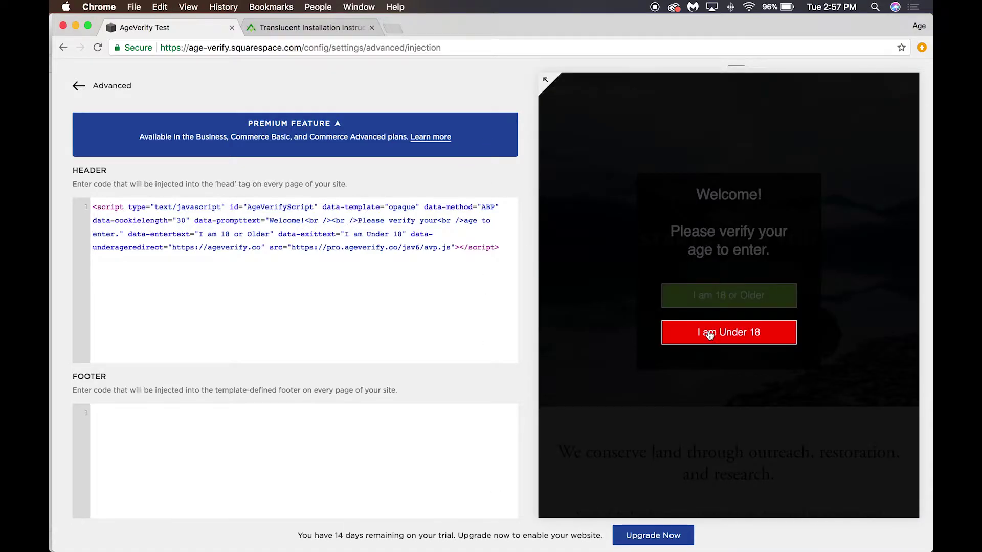
left_click(717, 330)
left_click(717, 329)
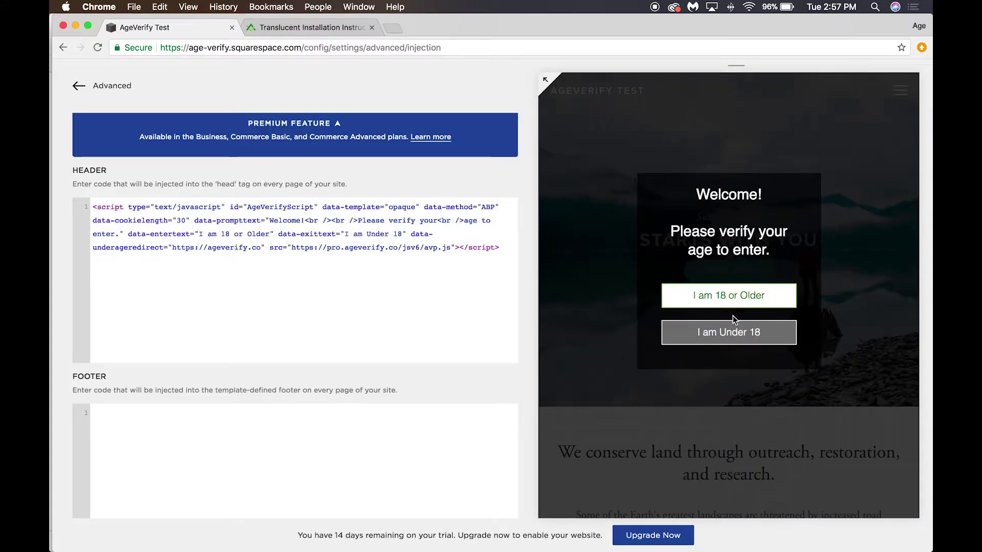
left_click(718, 328)
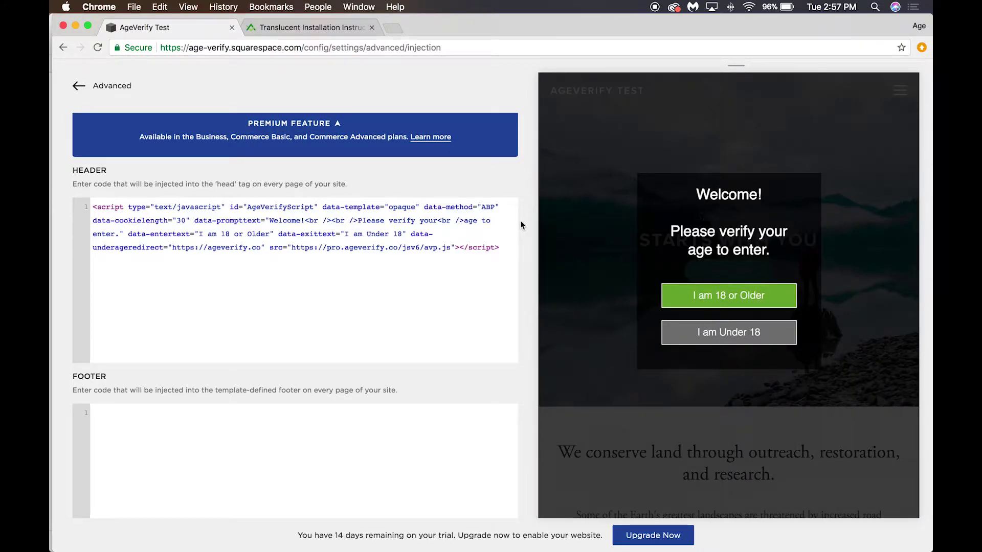
left_click(77, 86)
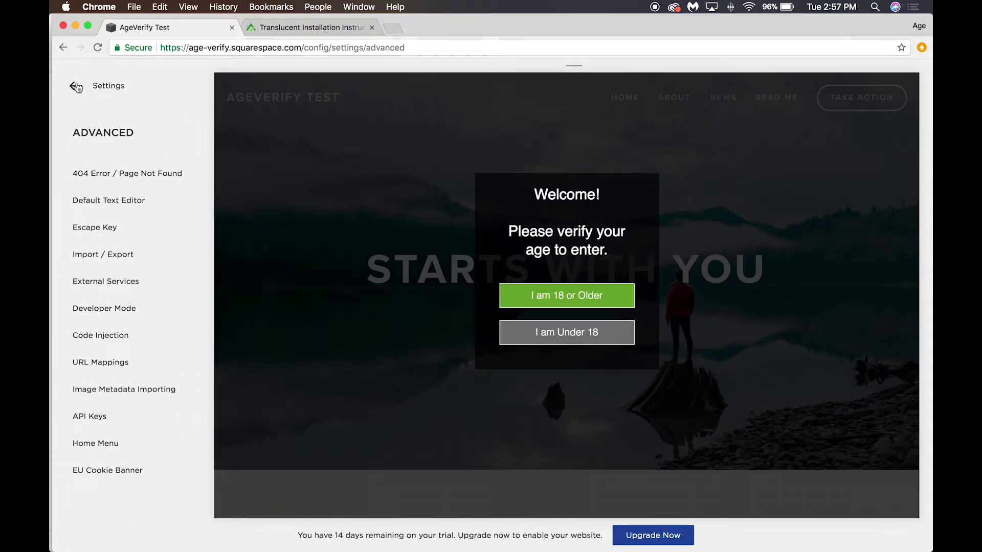